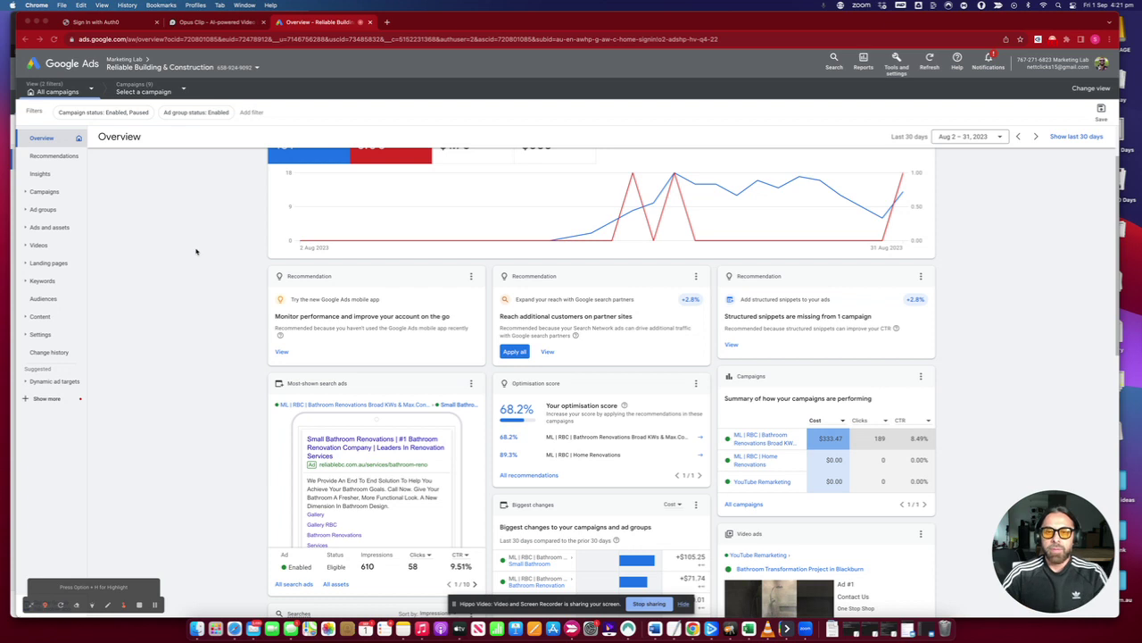
Step: Review the account overview cards and open the full list of searches from the Searches card
scroll(535, 245, up, 2)
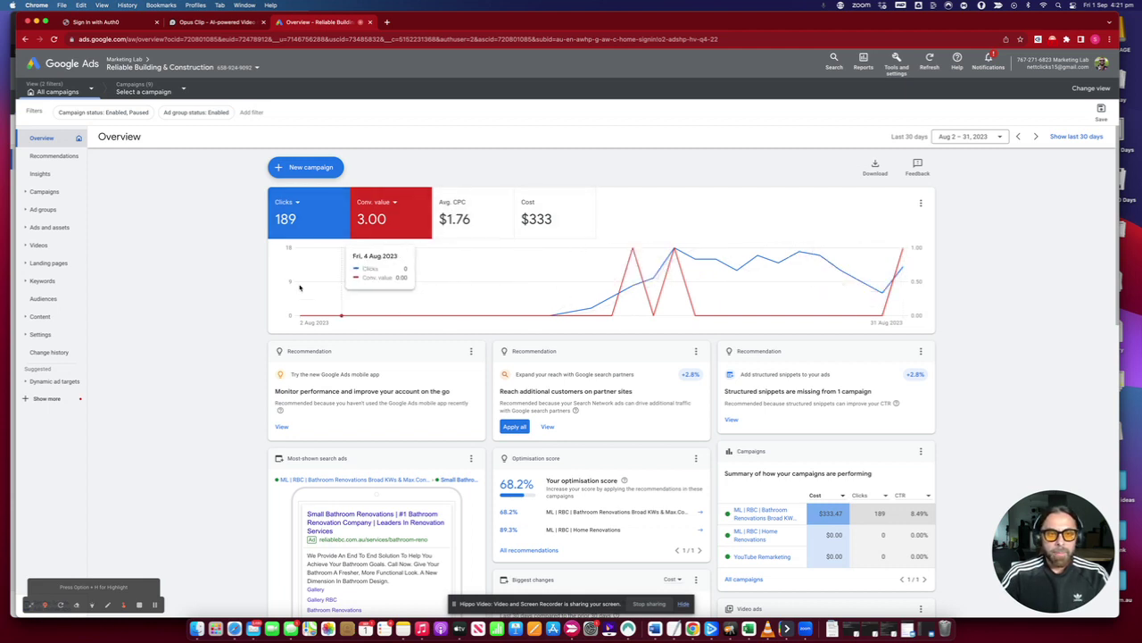
scroll(193, 340, down, 1)
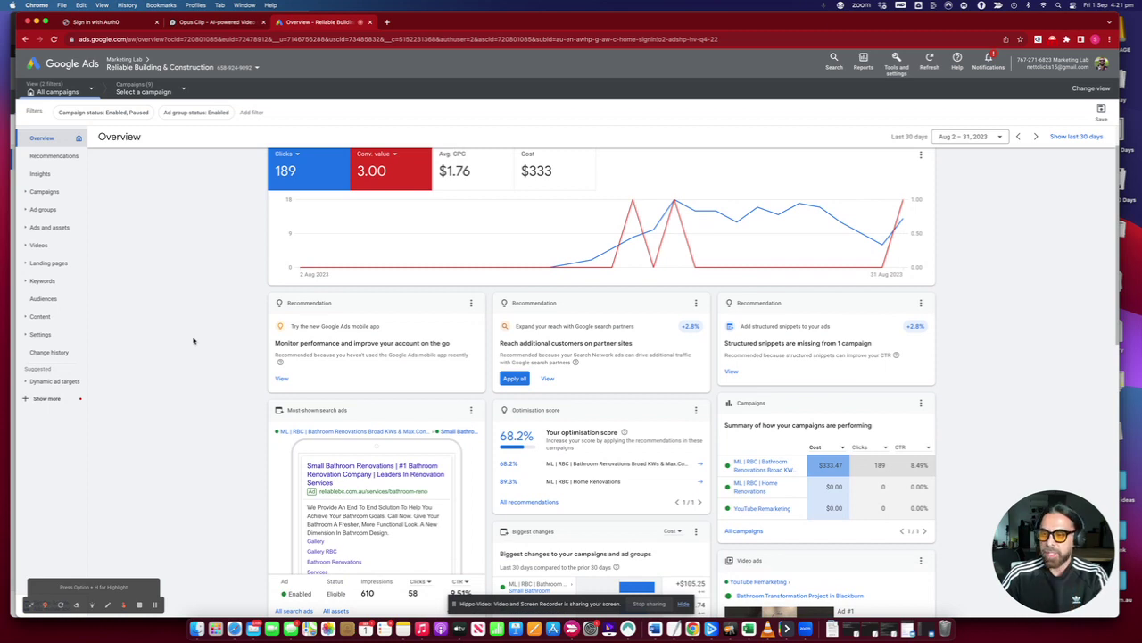
scroll(181, 336, down, 2)
scroll(180, 339, down, 4)
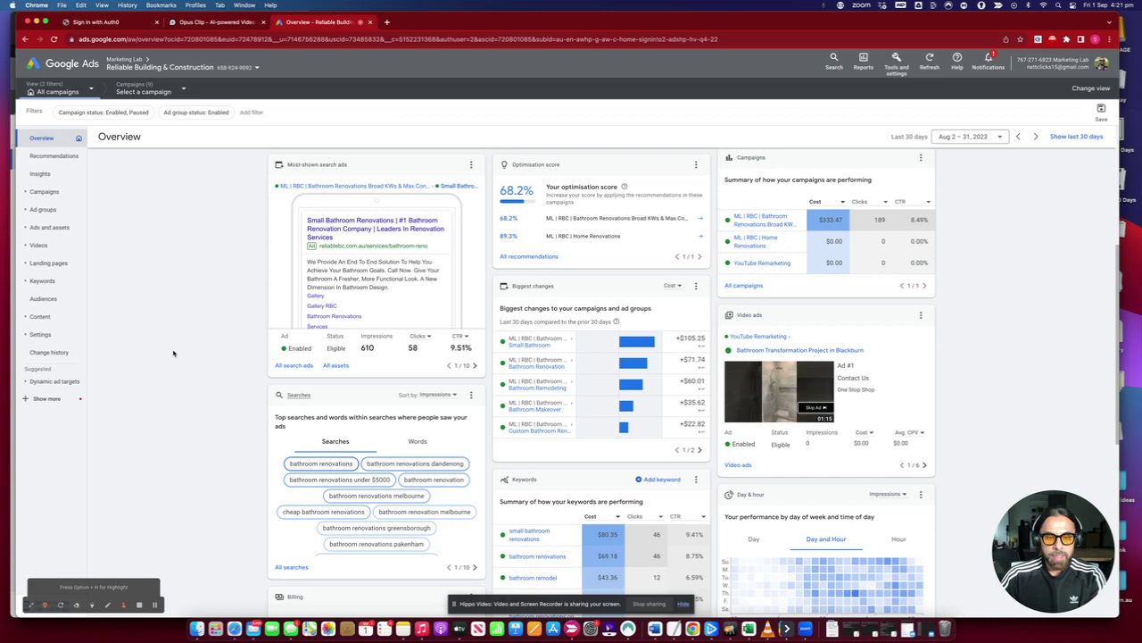
scroll(173, 353, down, 3)
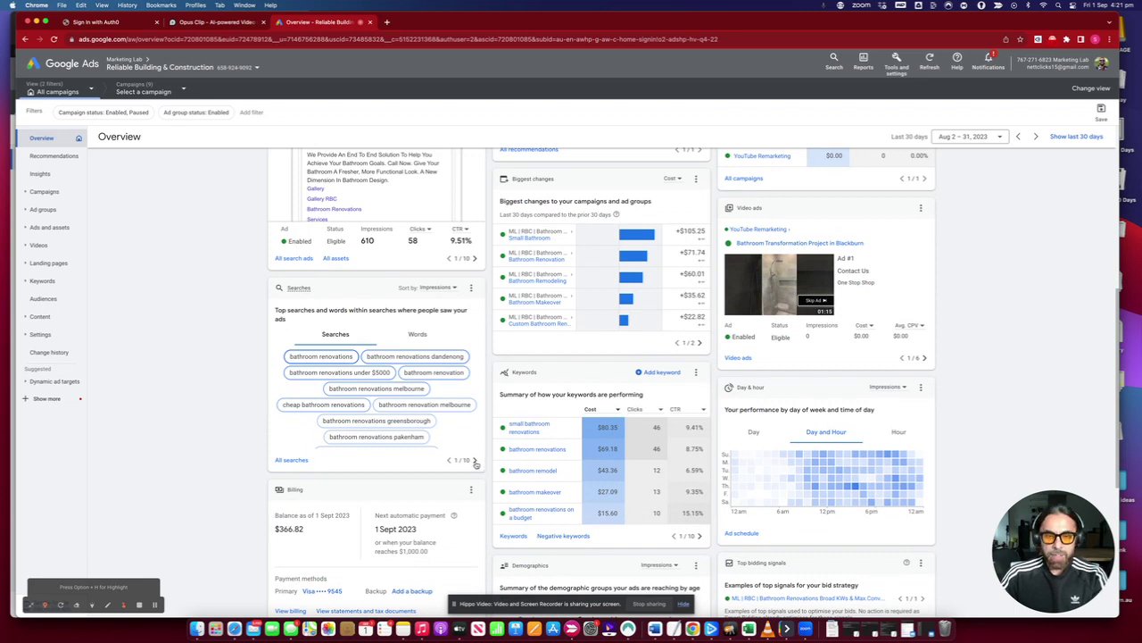
click(291, 459)
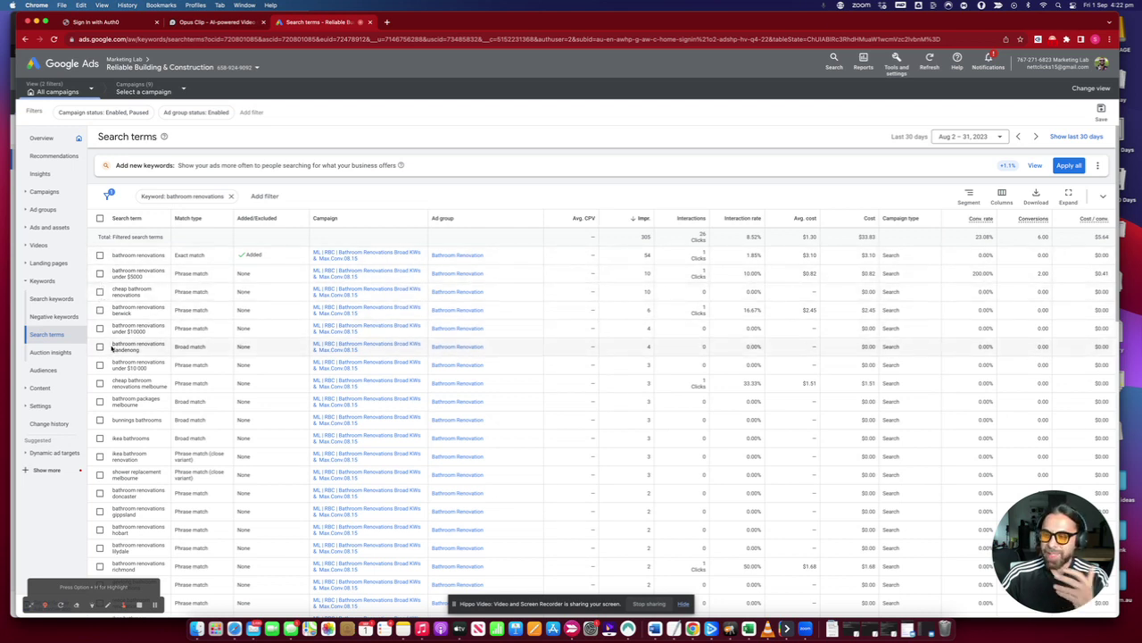
Step: Search Google for "bathroom renovations" in a new browser tab
click(387, 23)
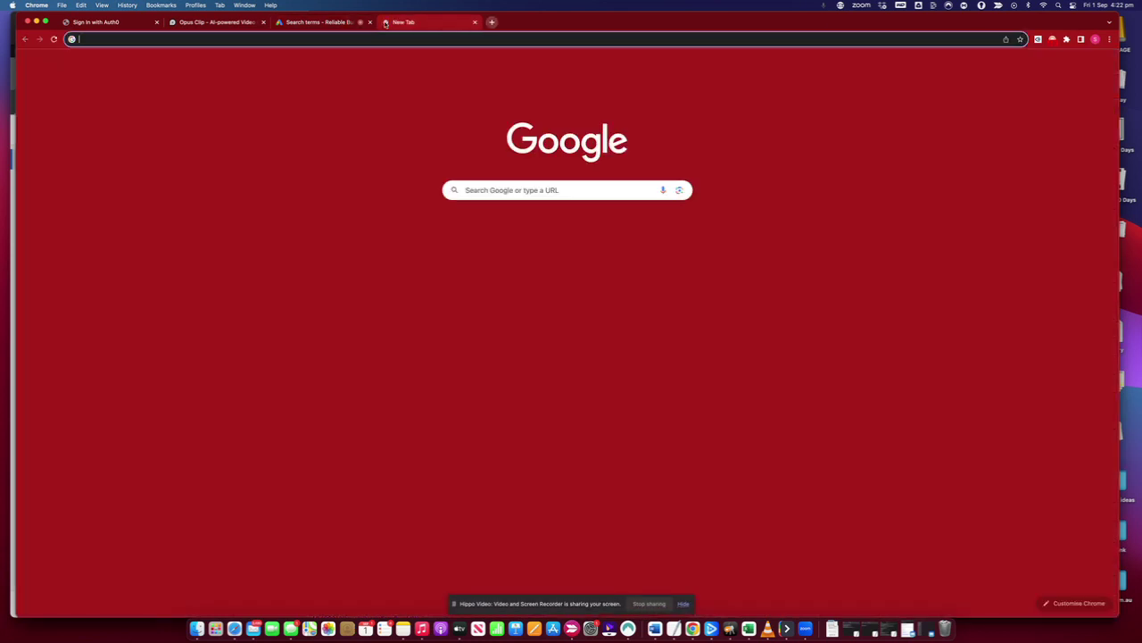
click(533, 190)
text(bath)
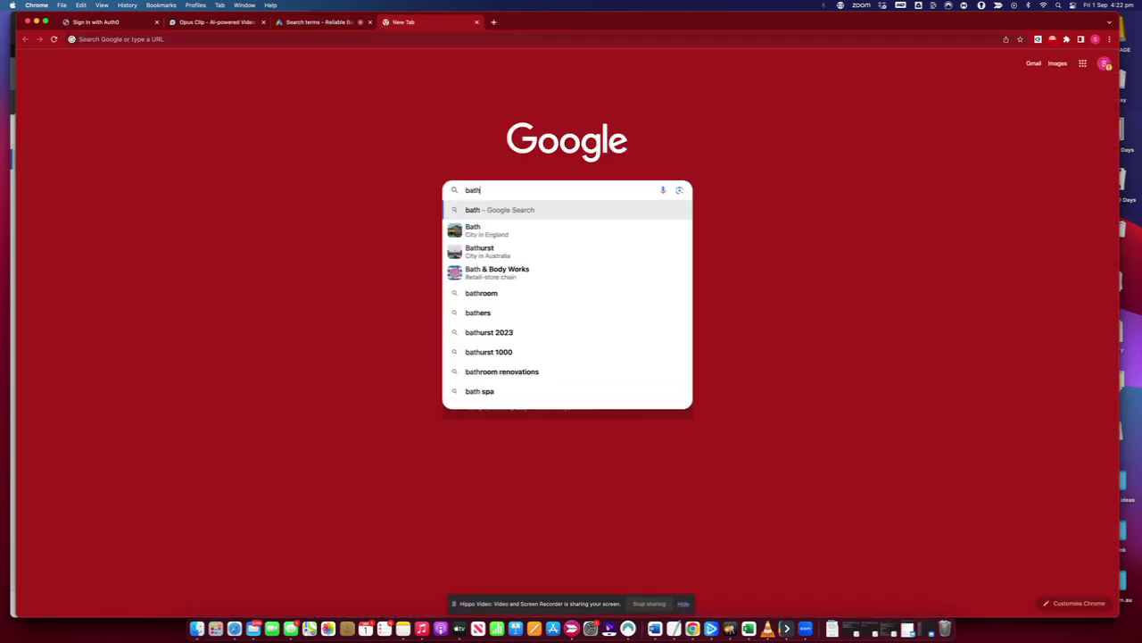
text(room r)
text(on)
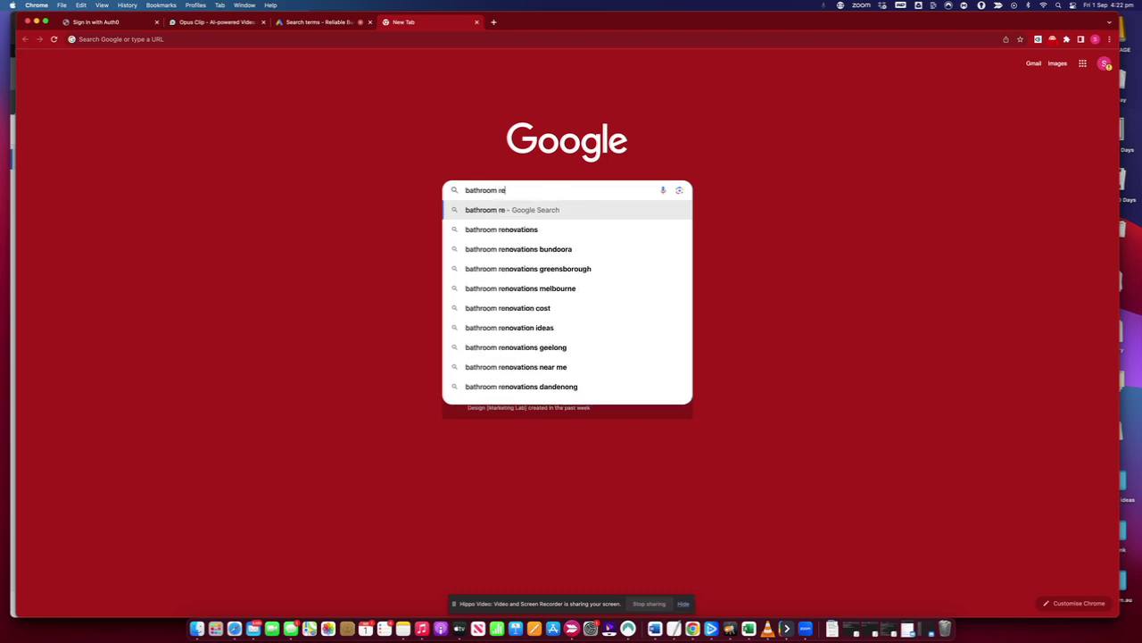
key(BackSpace)
text(eb)
key(BackSpace)
text(novations)
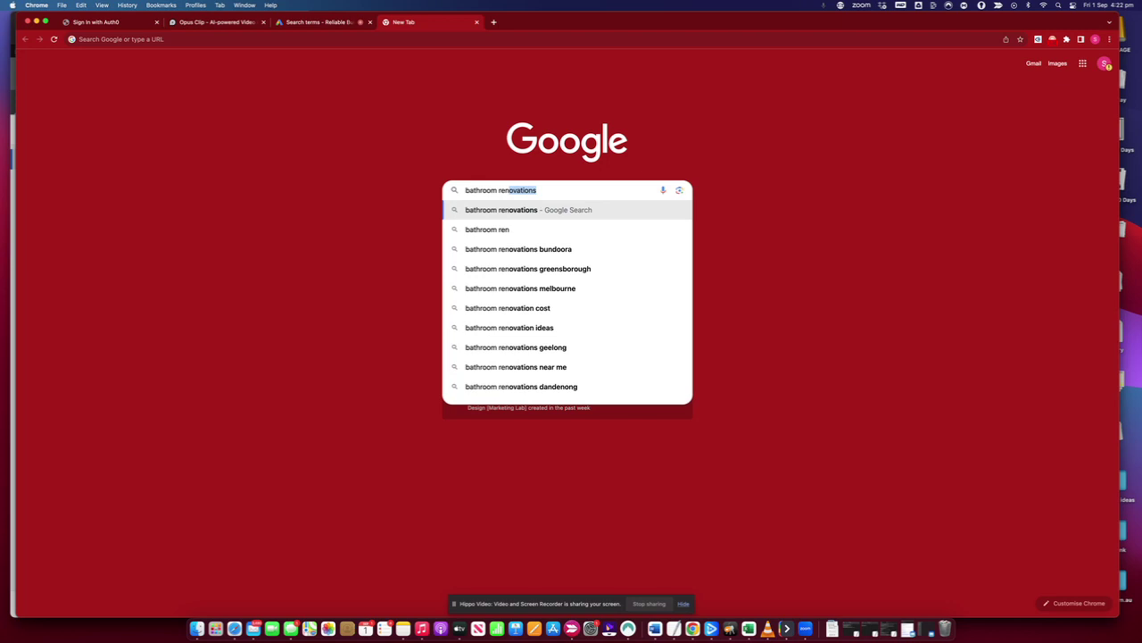
click(529, 209)
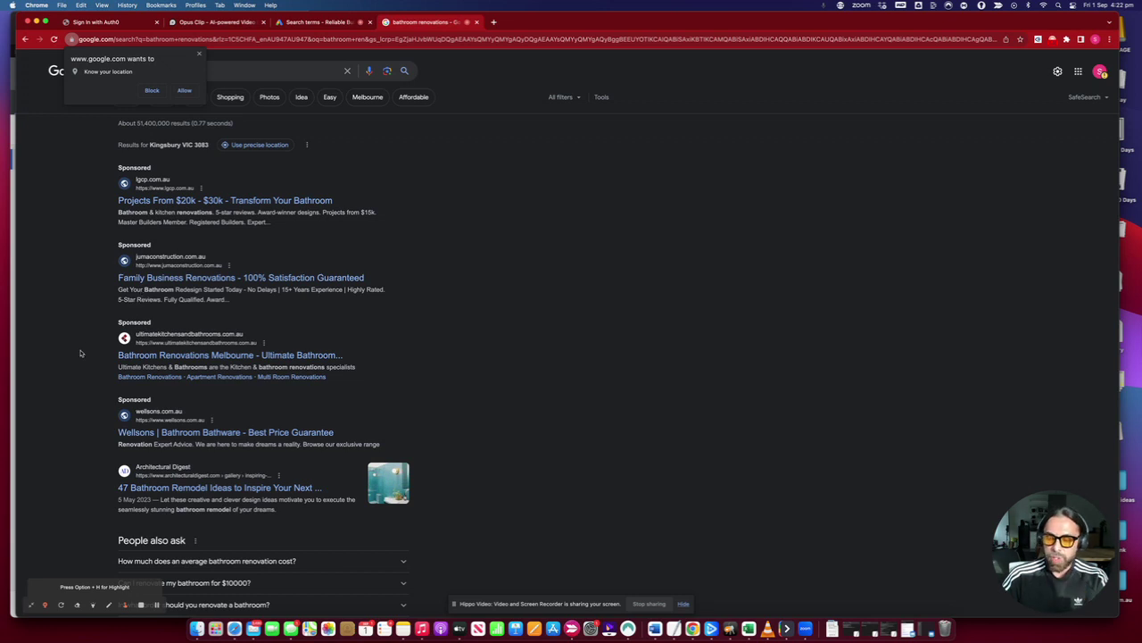
Step: Examine the sponsored ads, business listings, organic results and related searches across the whole bathroom renovations results page
scroll(79, 353, down, 1)
scroll(80, 354, down, 3)
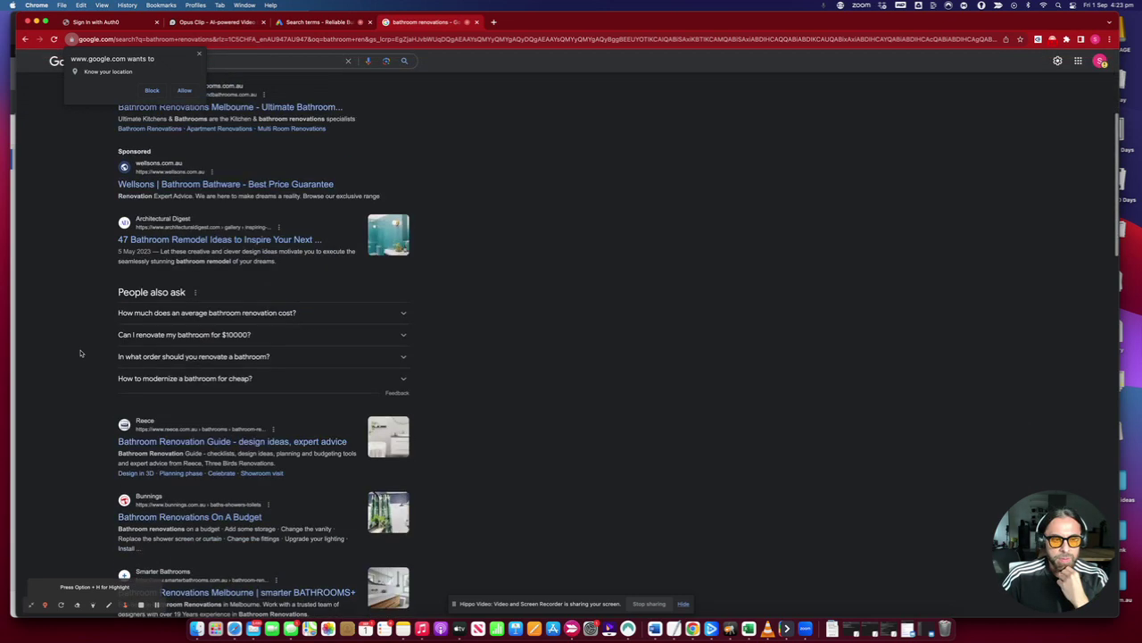
scroll(79, 354, down, 1)
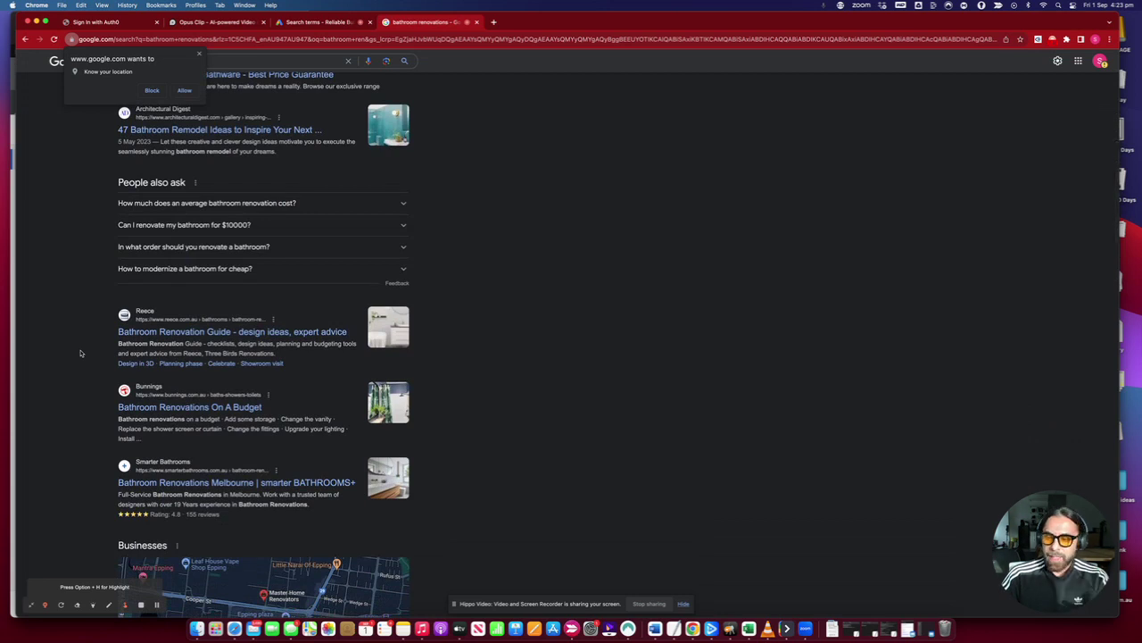
scroll(79, 354, down, 1)
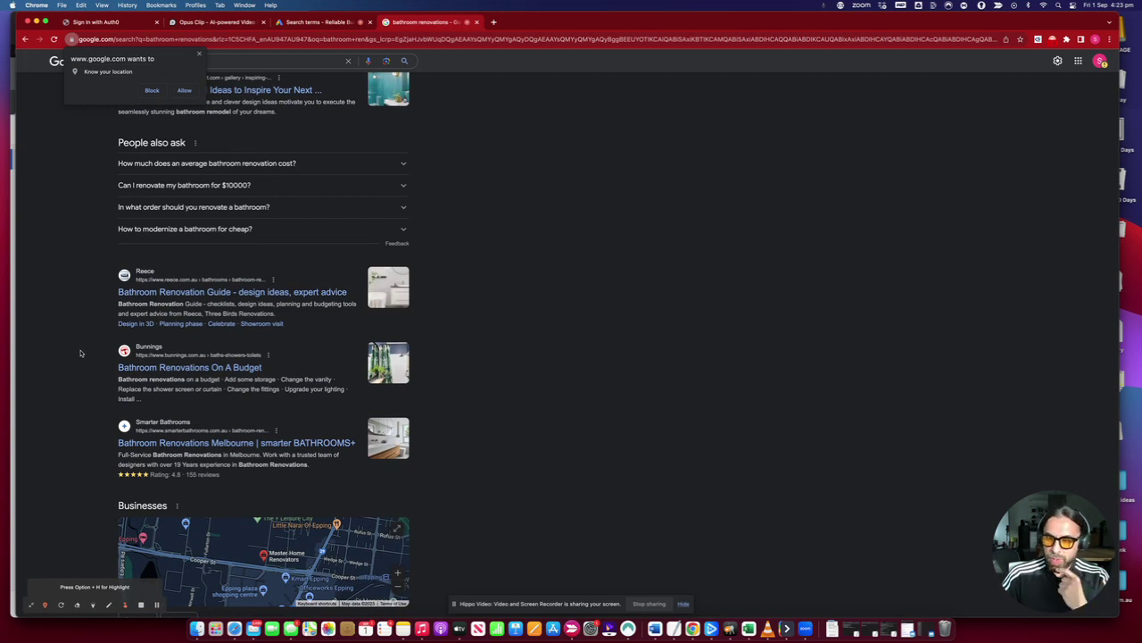
scroll(80, 353, down, 3)
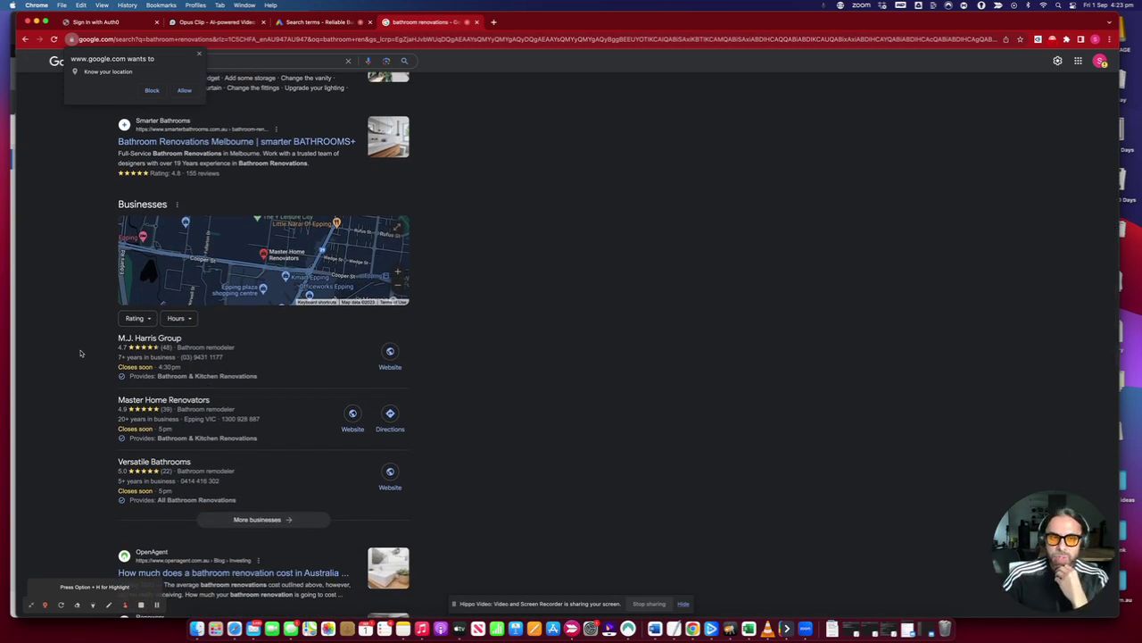
scroll(79, 354, down, 2)
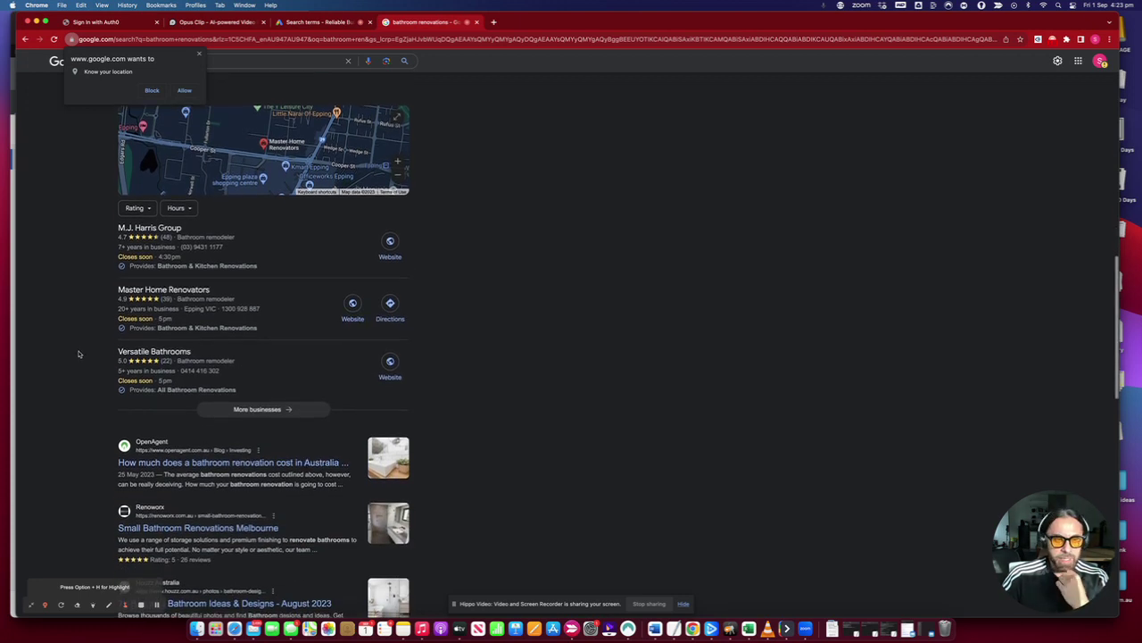
scroll(79, 354, down, 2)
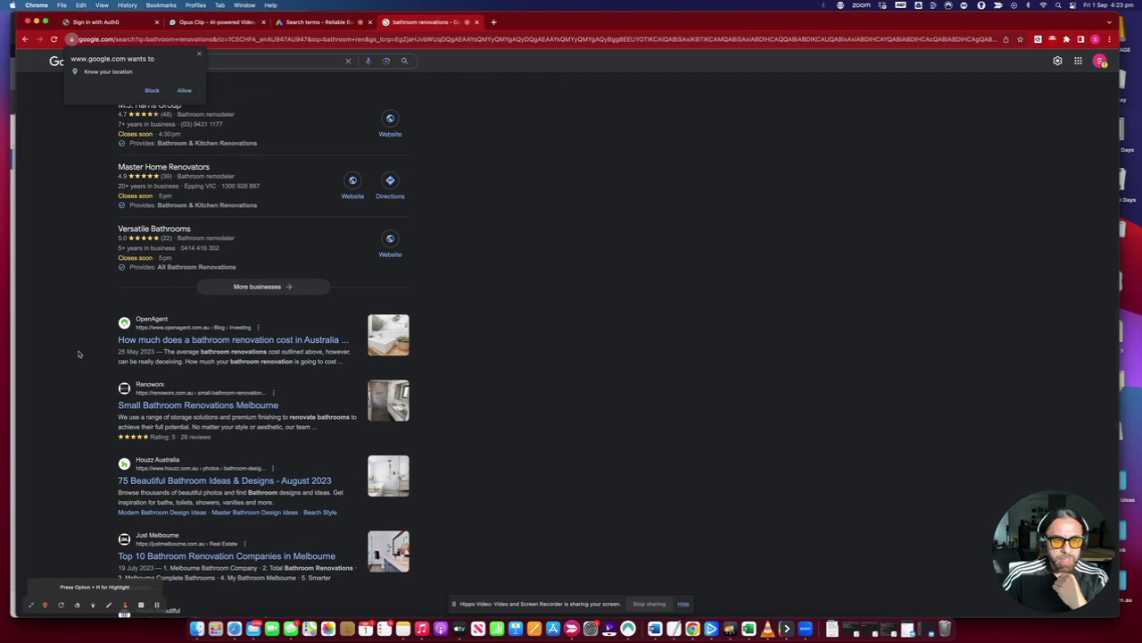
scroll(79, 354, down, 12)
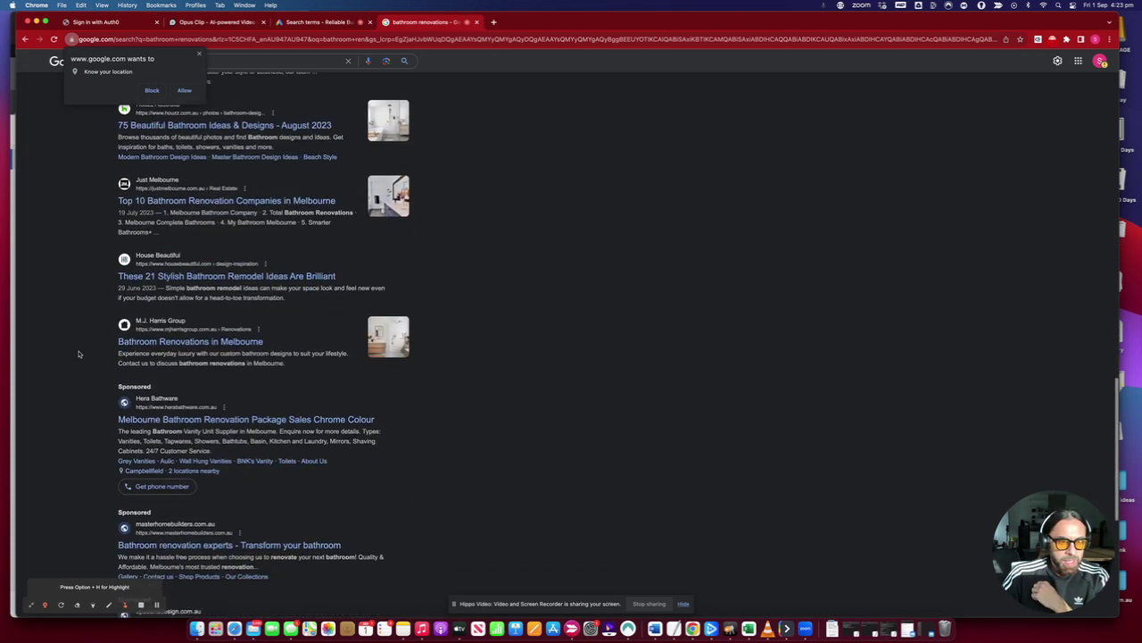
scroll(79, 353, down, 2)
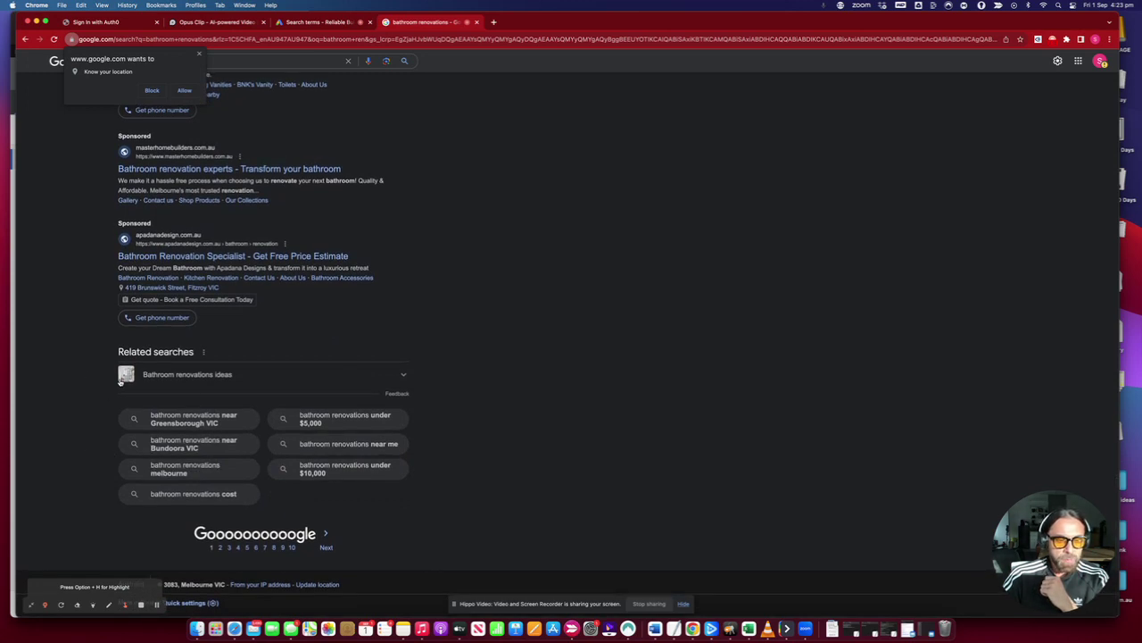
scroll(106, 448, up, 14)
scroll(119, 382, down, 1)
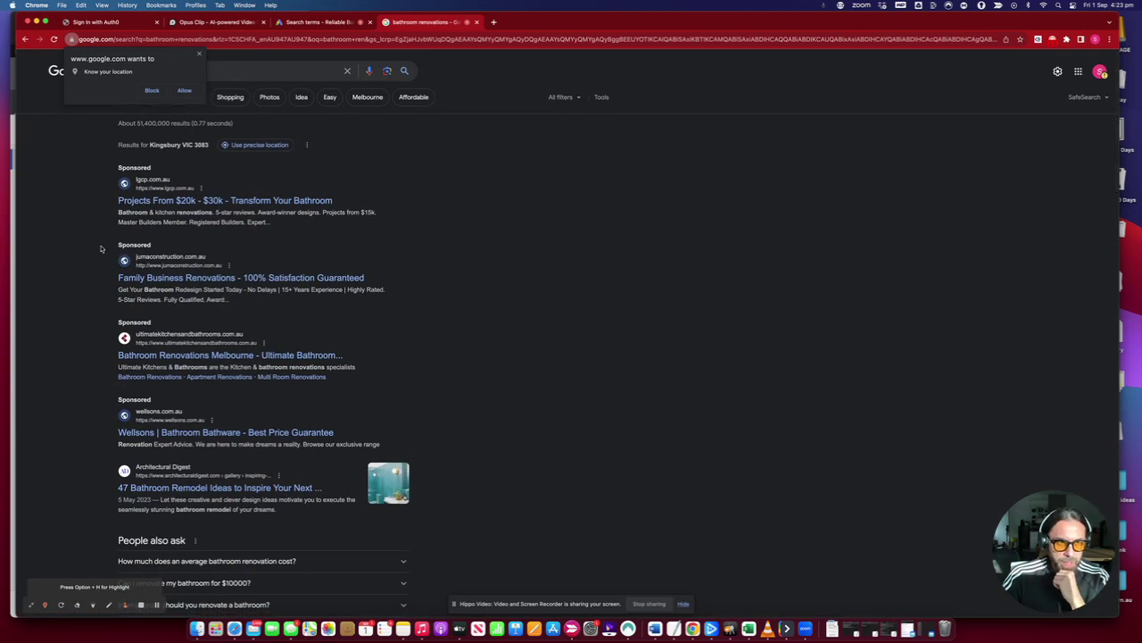
scroll(101, 249, down, 15)
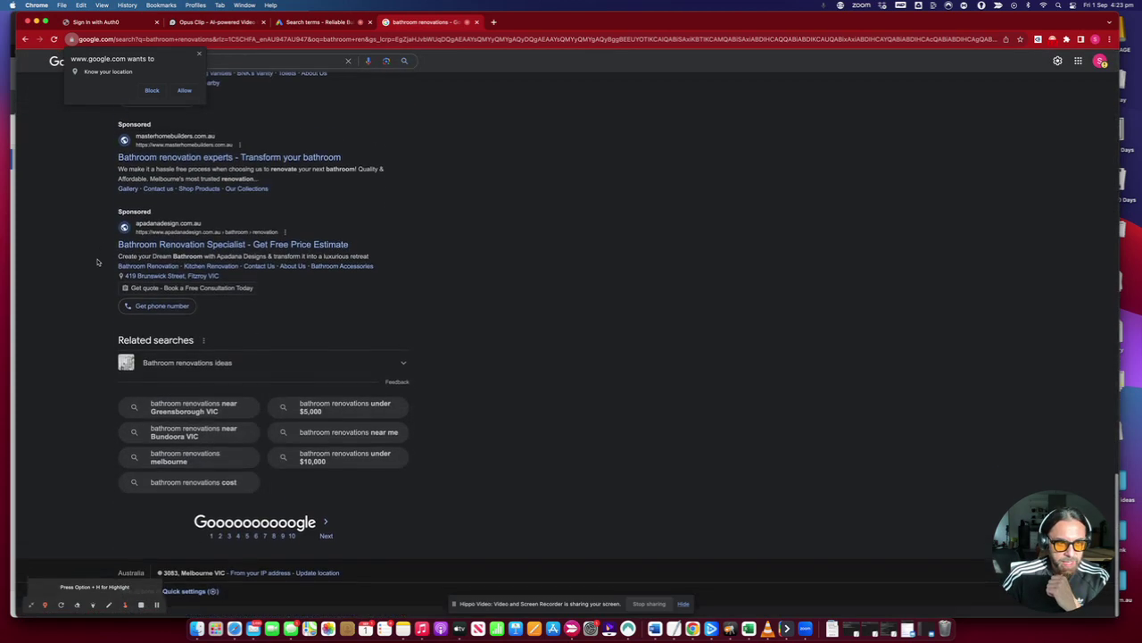
Step: Open the related search "bathroom renovations near Bundoora VIC" and examine its sponsored ads, business listings and organic results
click(179, 445)
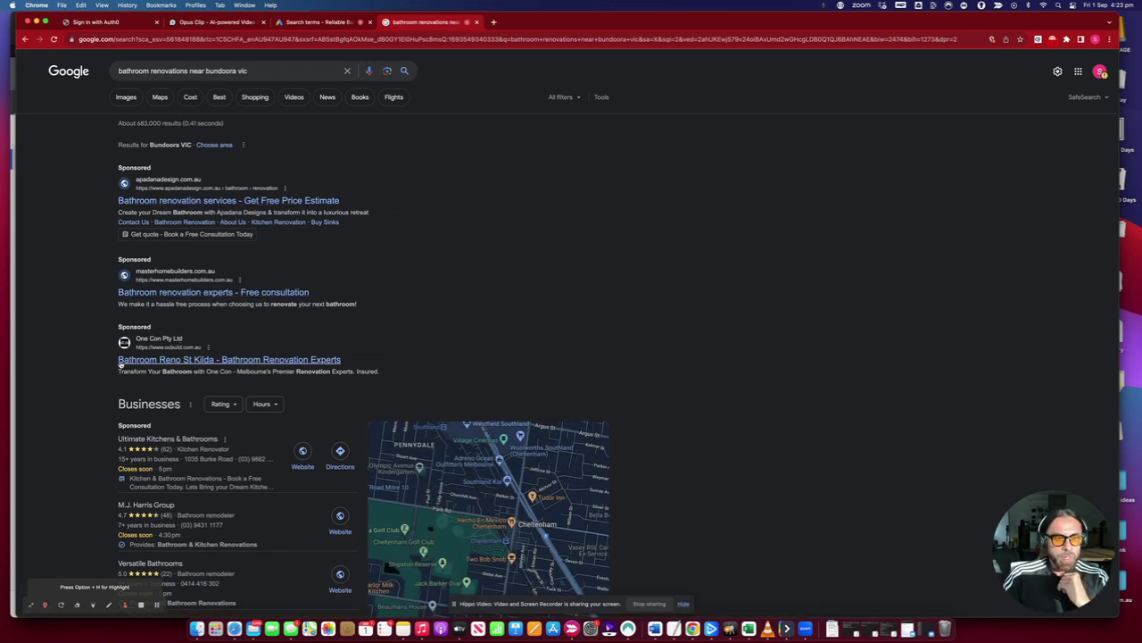
scroll(104, 373, down, 3)
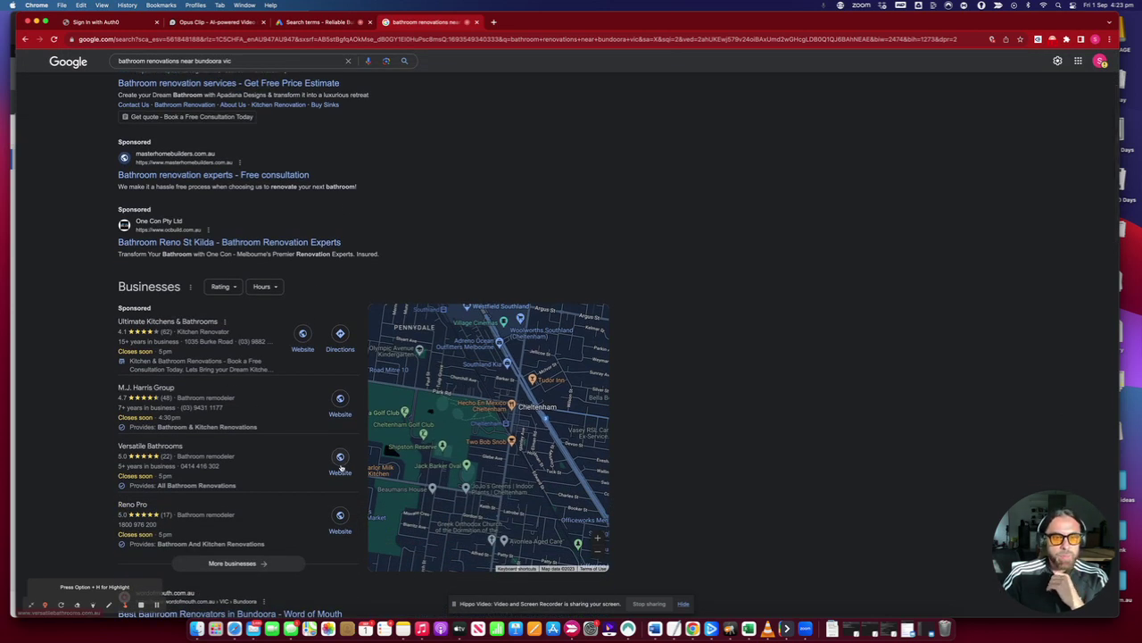
mouse_move(387, 454)
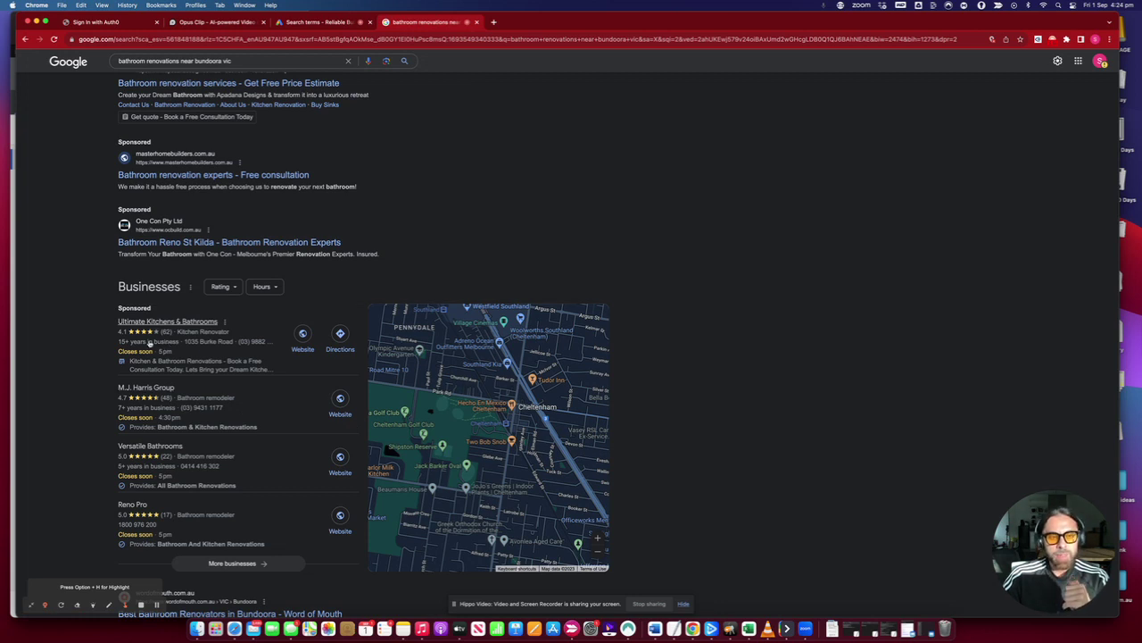
scroll(112, 339, up, 5)
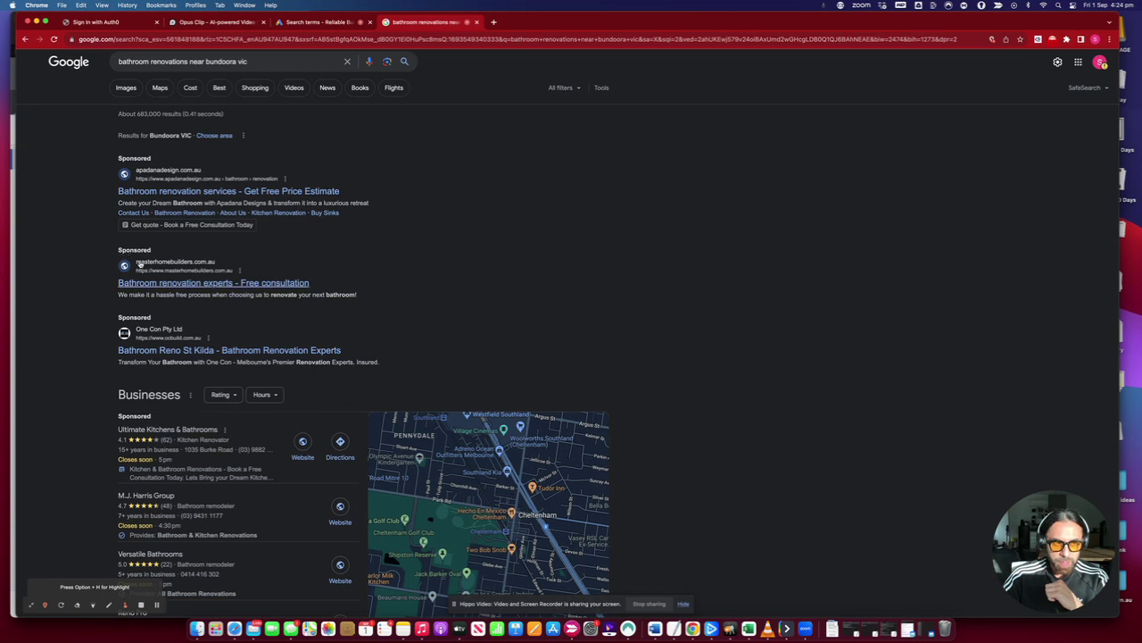
scroll(114, 281, up, 1)
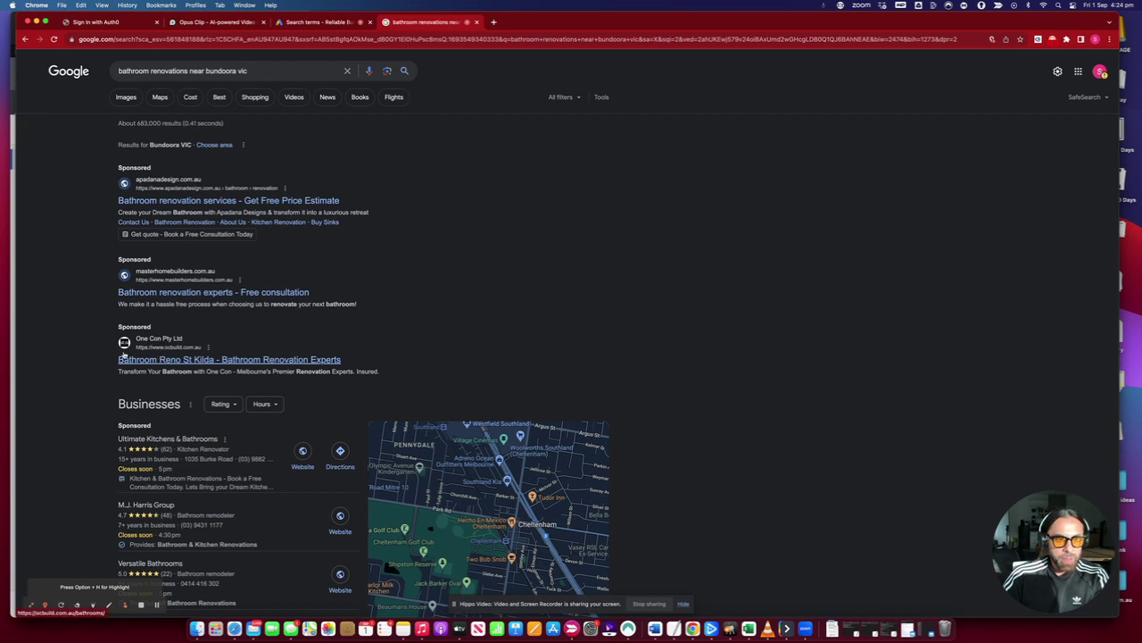
scroll(106, 369, down, 3)
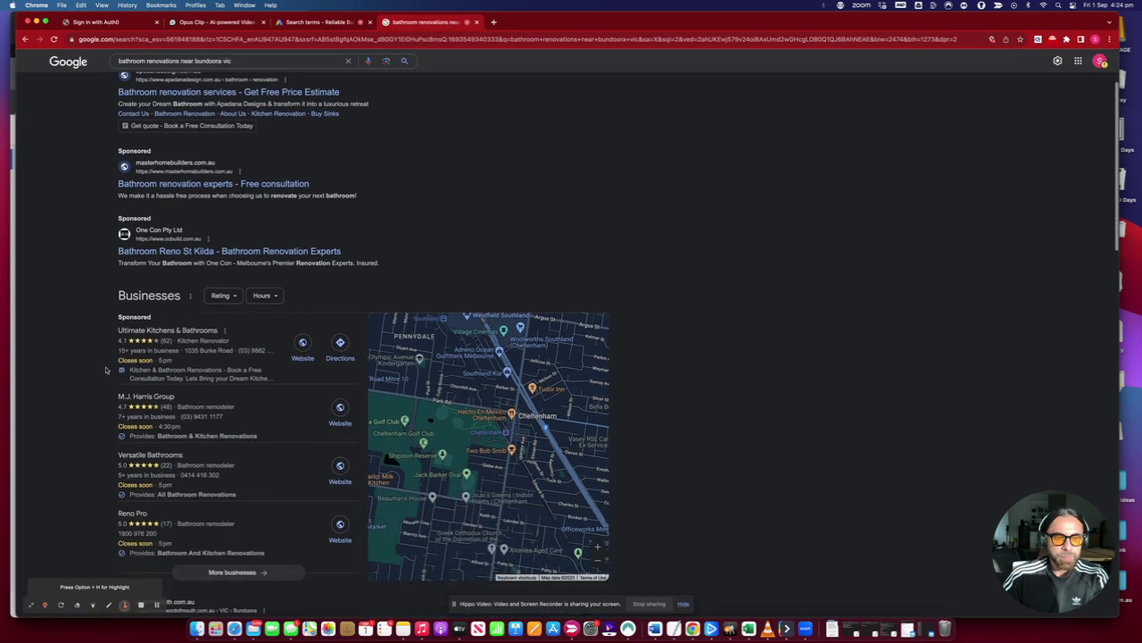
scroll(105, 369, down, 5)
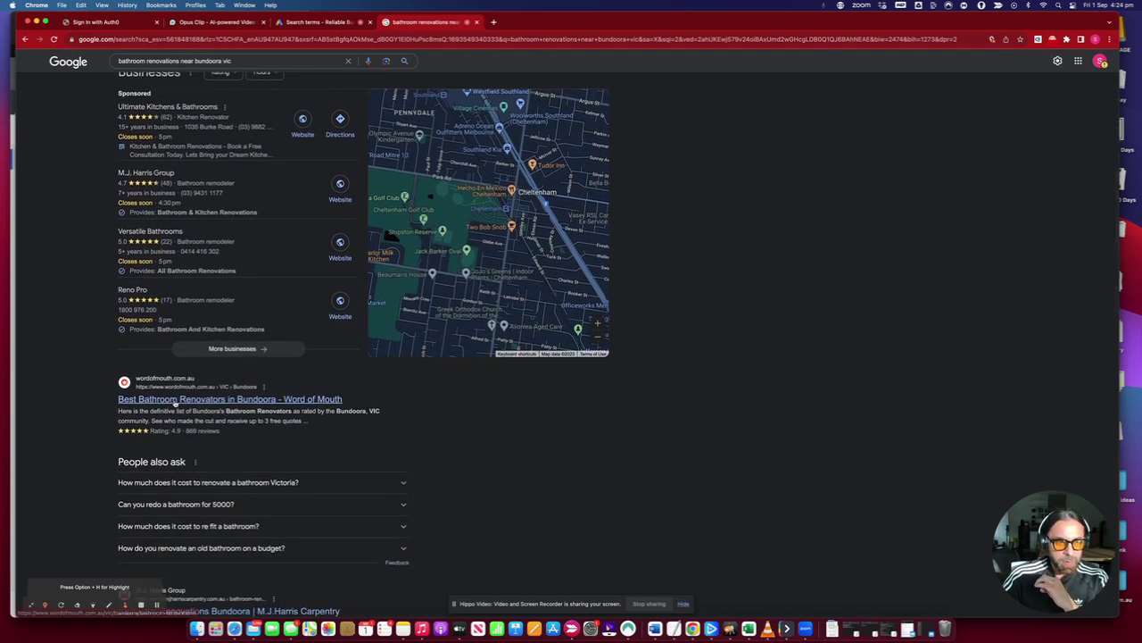
scroll(89, 407, down, 3)
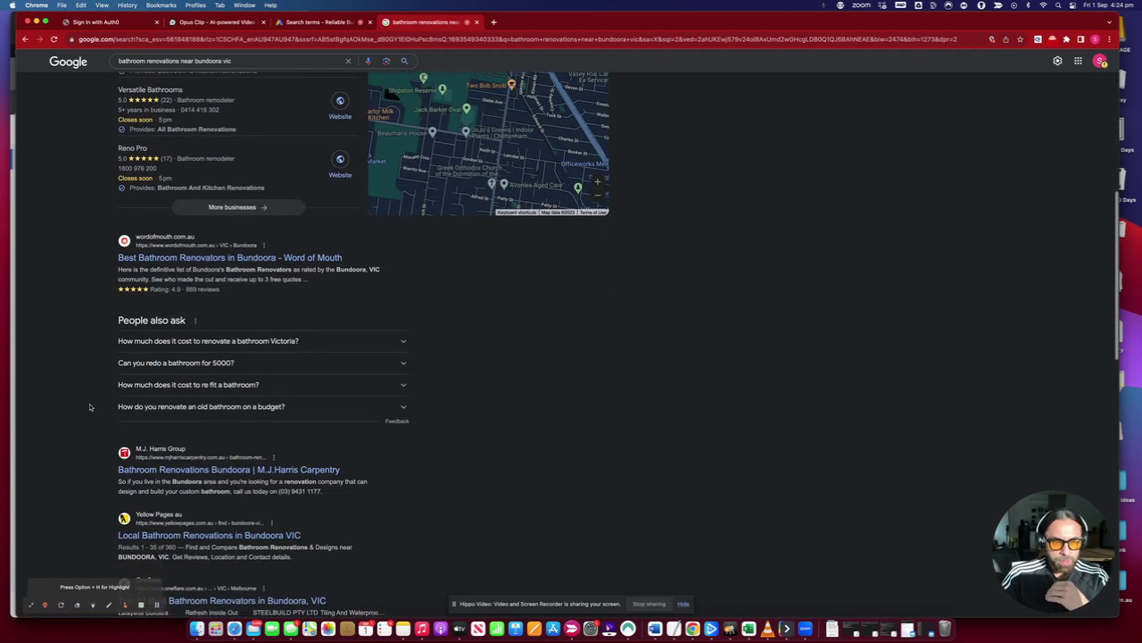
scroll(90, 409, down, 1)
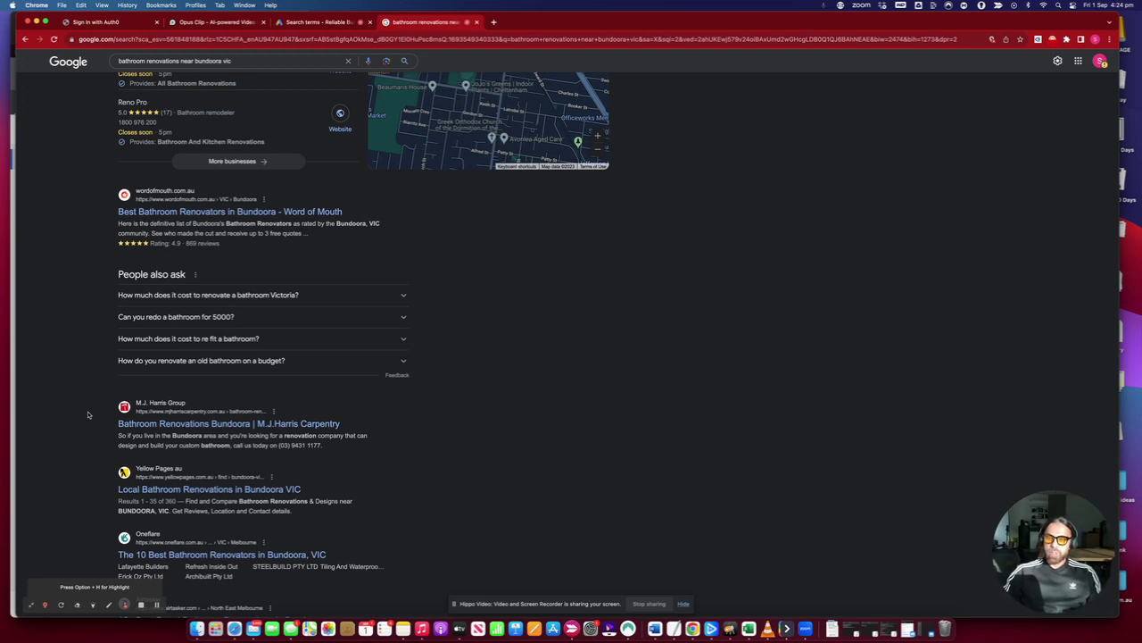
scroll(88, 415, up, 6)
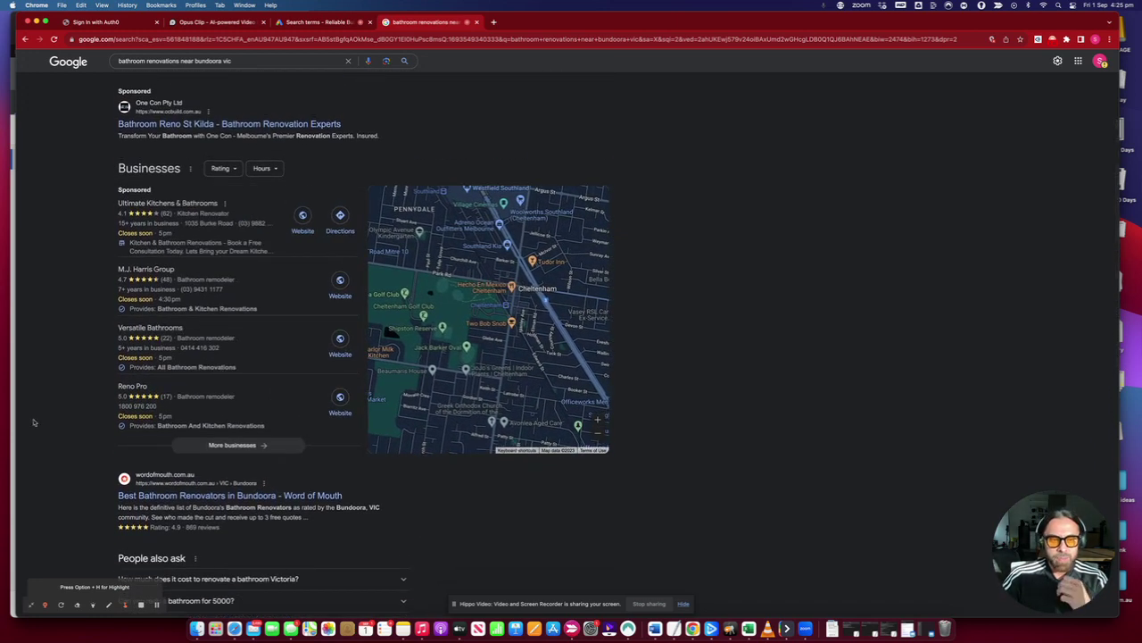
scroll(41, 421, down, 2)
scroll(49, 421, down, 1)
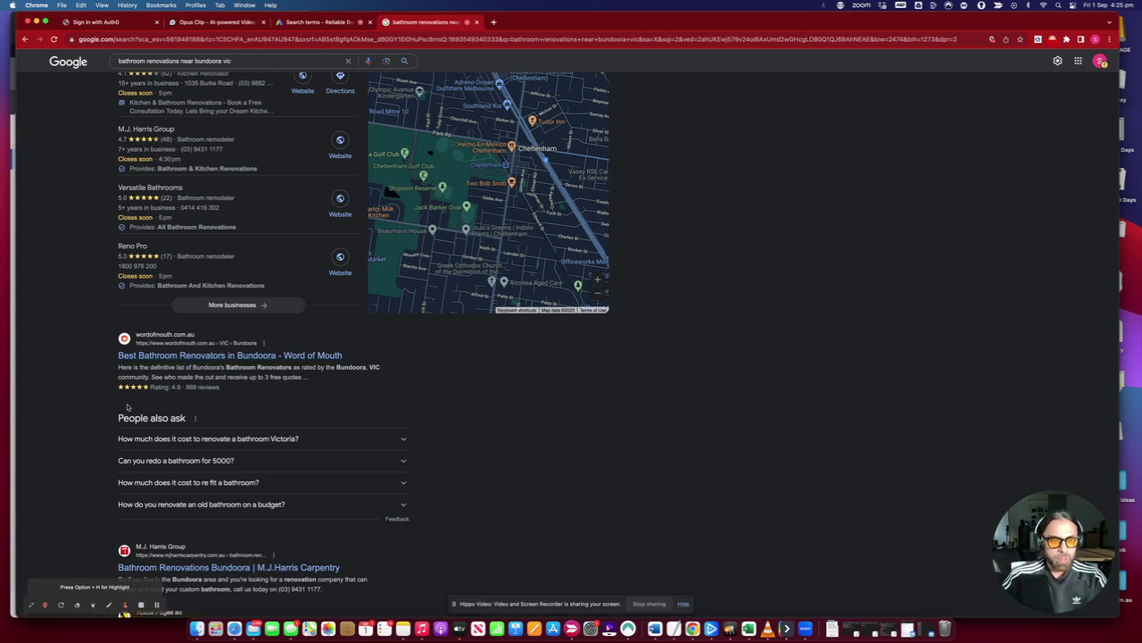
scroll(108, 439, down, 2)
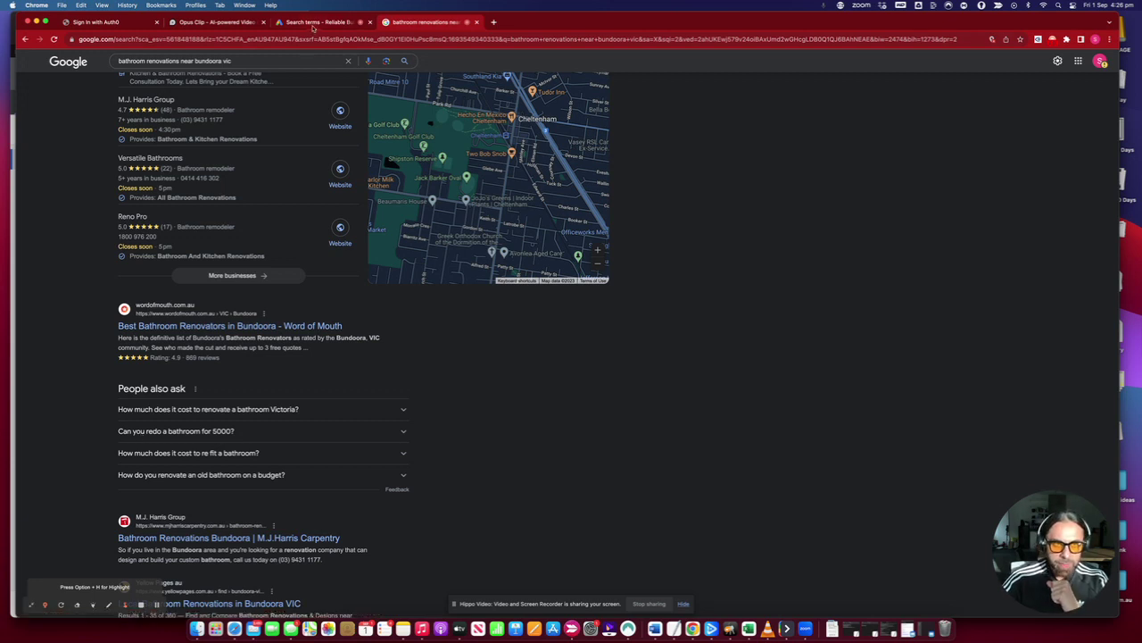
Step: Switch back to the Google Ads search terms report and sort the terms by conversions, highest first
click(313, 23)
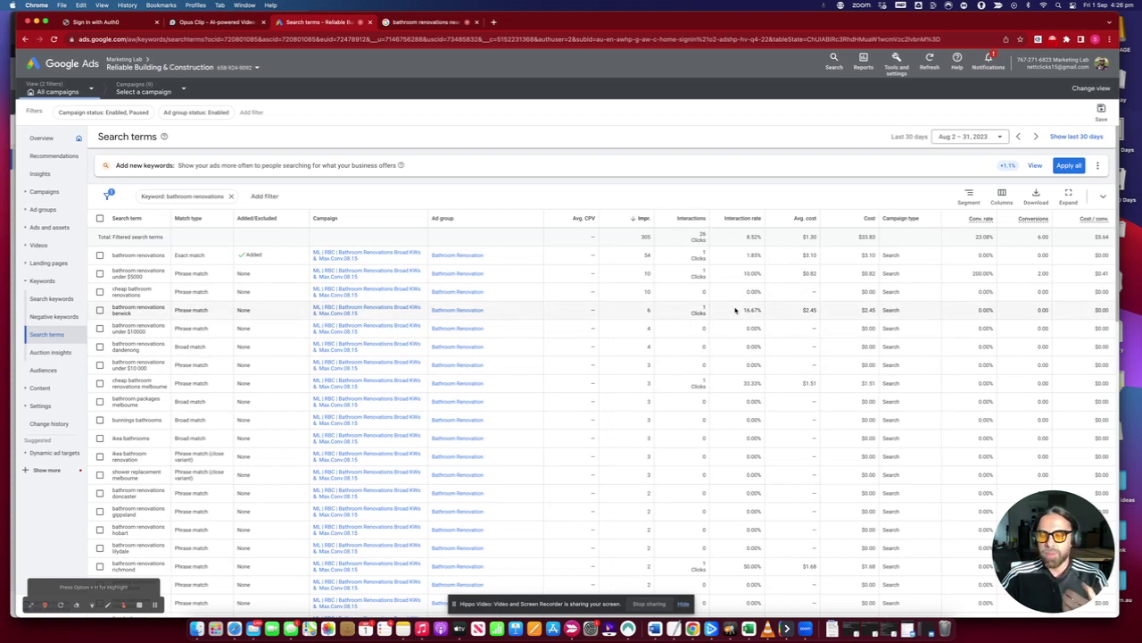
click(1035, 220)
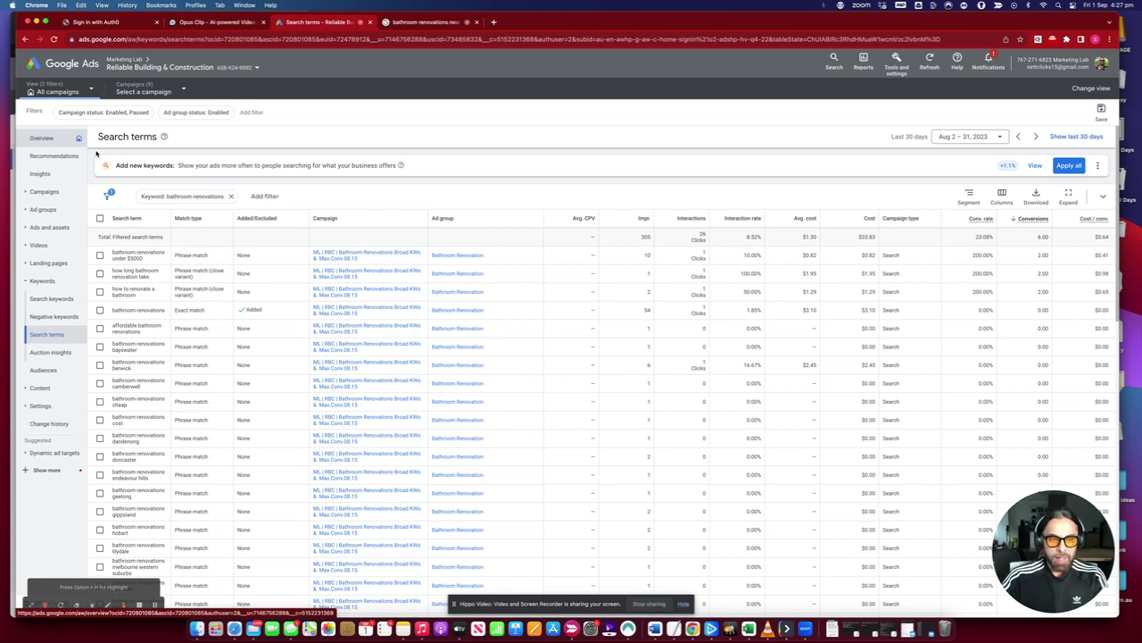
scroll(94, 234, down, 15)
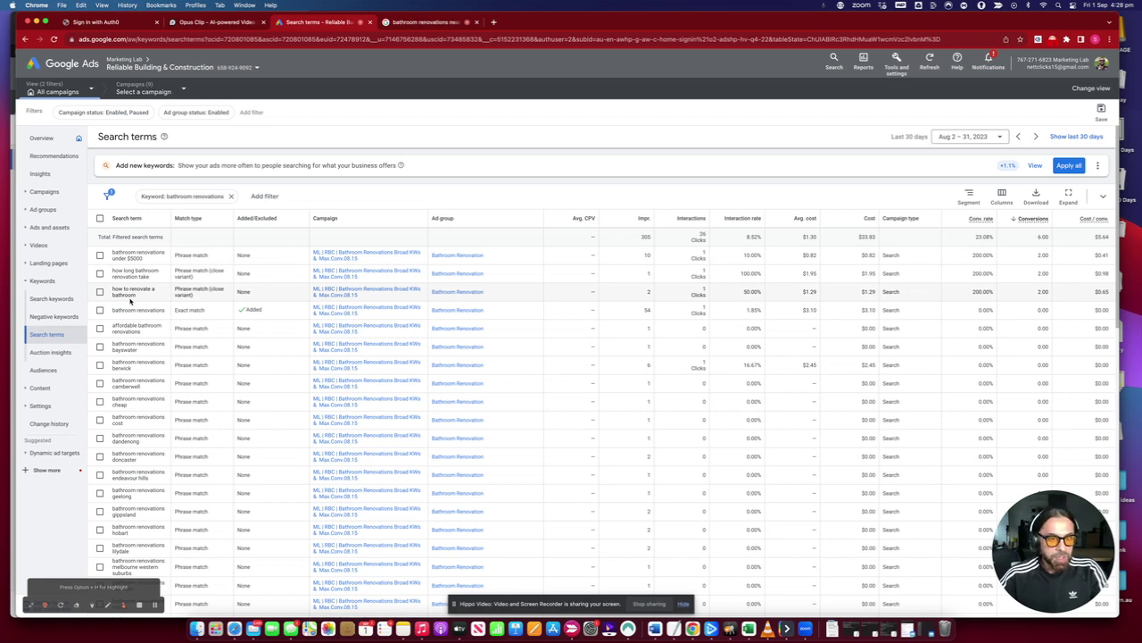
Step: Review the search terms ranked by conversions and select all the listed terms in the report
scroll(130, 301, down, 2)
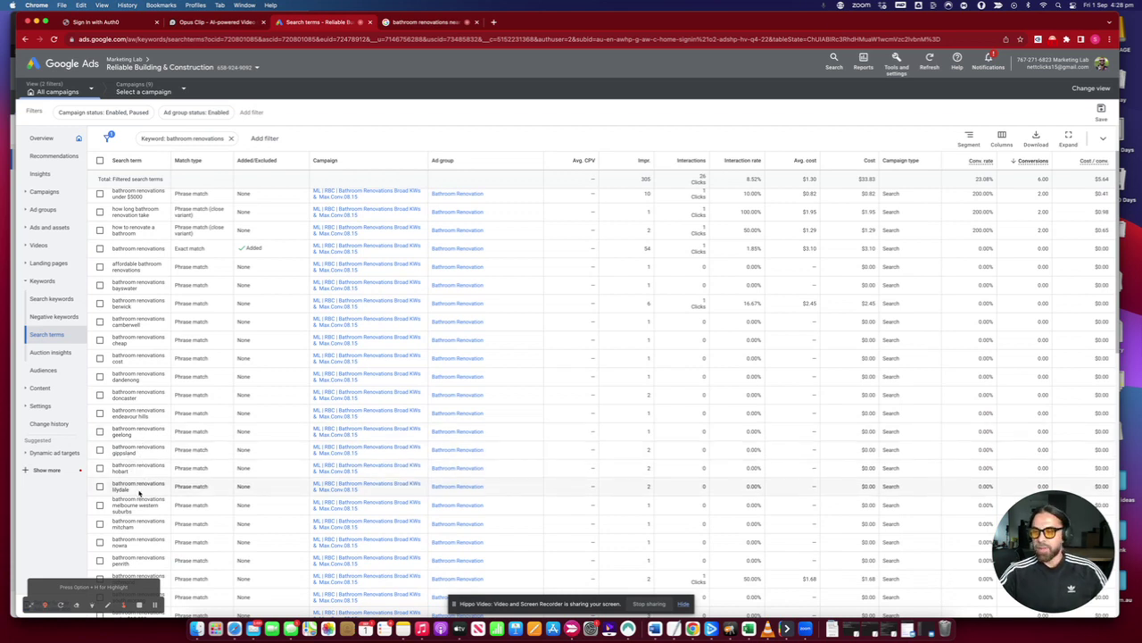
scroll(139, 492, up, 2)
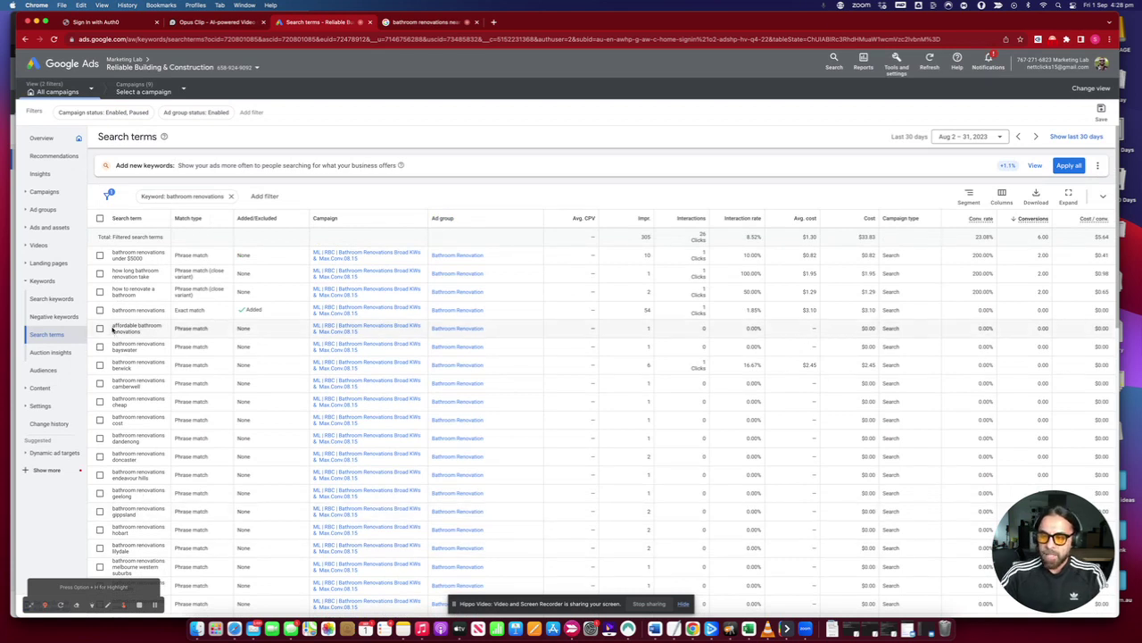
click(100, 220)
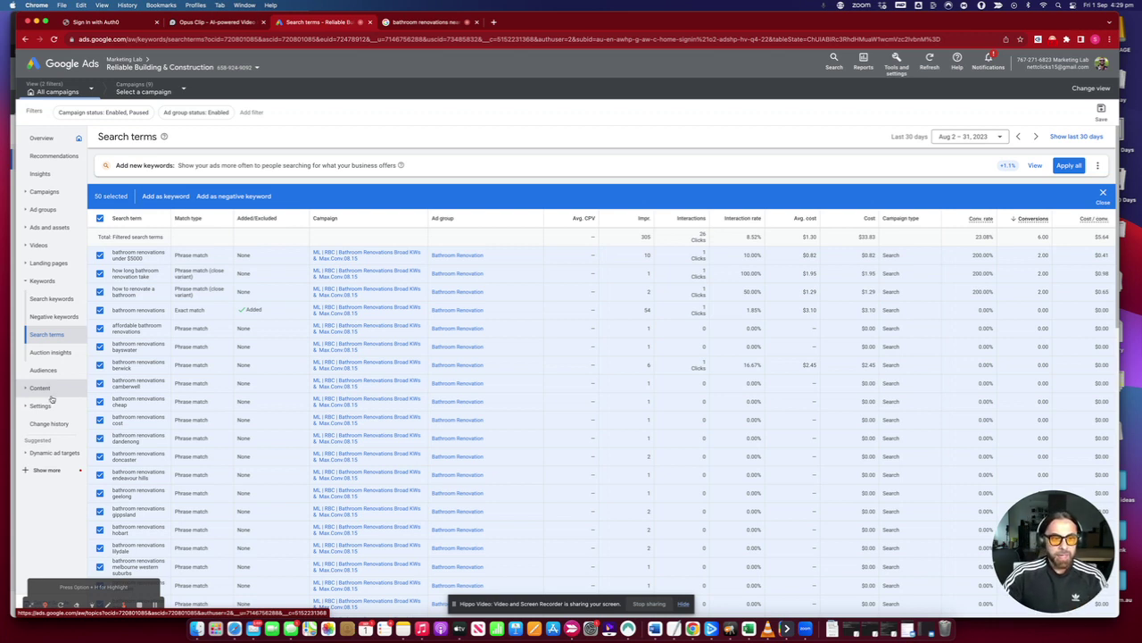
Step: Open the Audiences report and examine the clicks for each age group in the Demographics chart
click(53, 371)
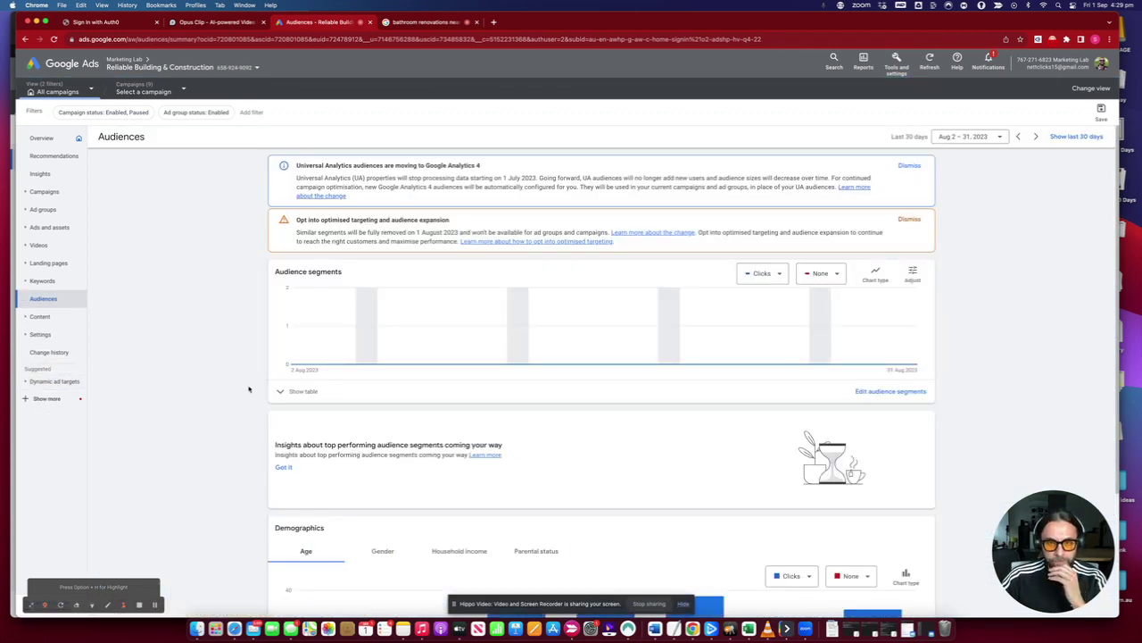
scroll(246, 389, down, 5)
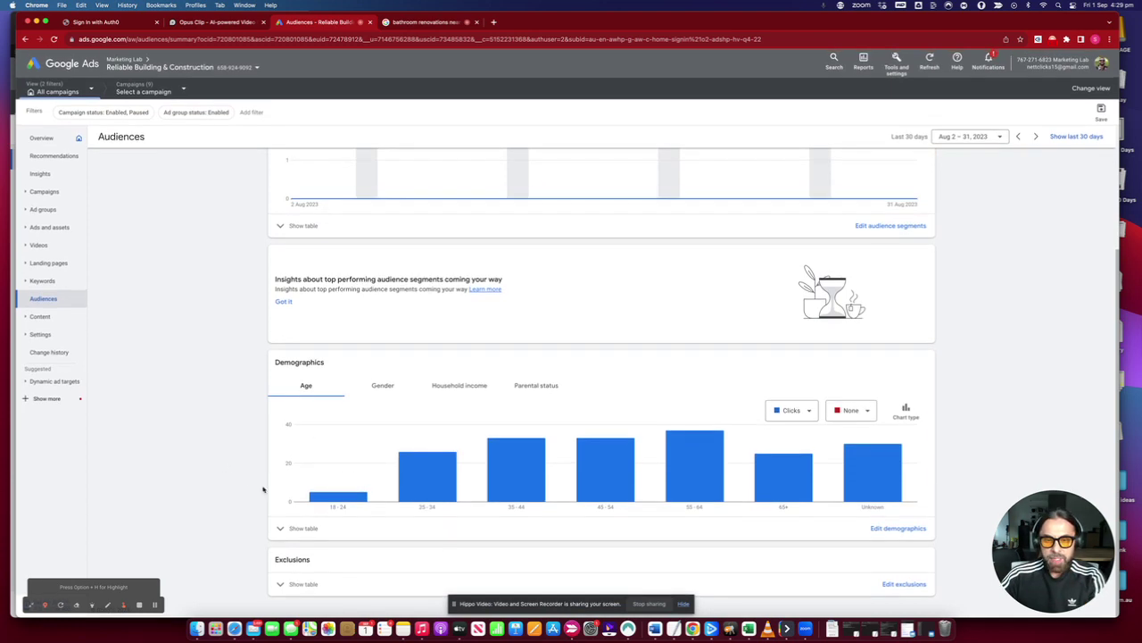
mouse_move(452, 485)
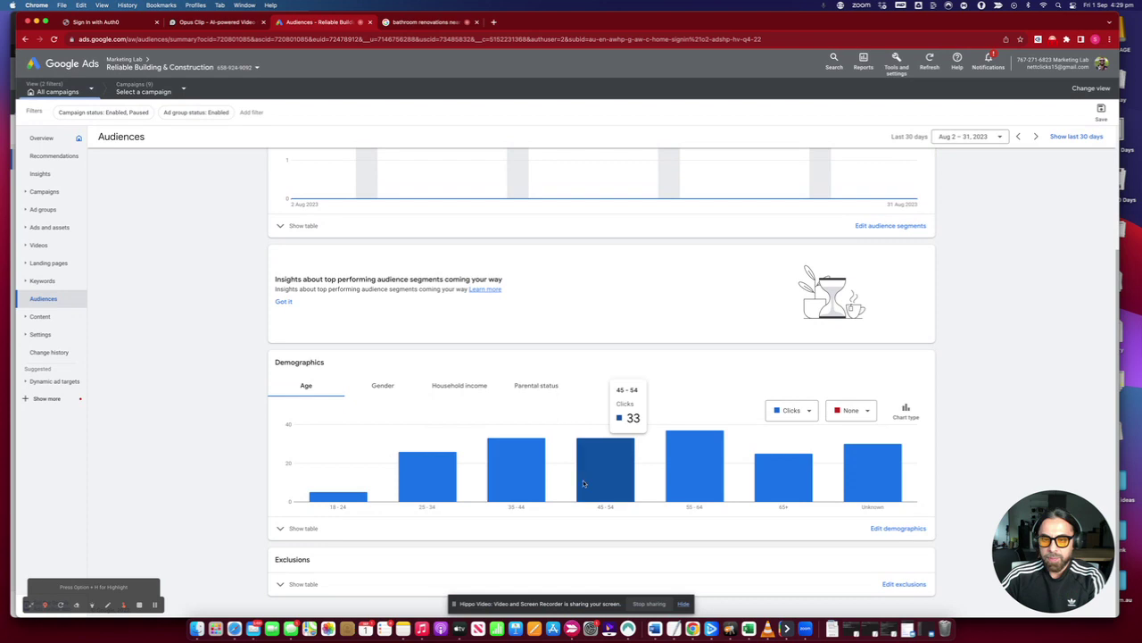
mouse_move(681, 481)
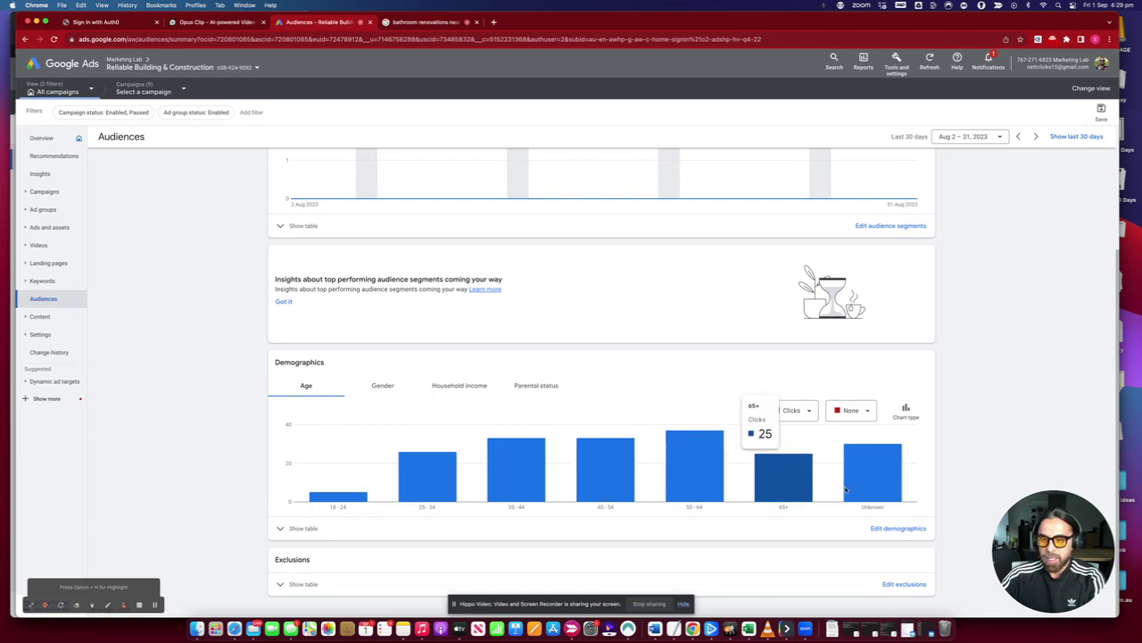
mouse_move(884, 488)
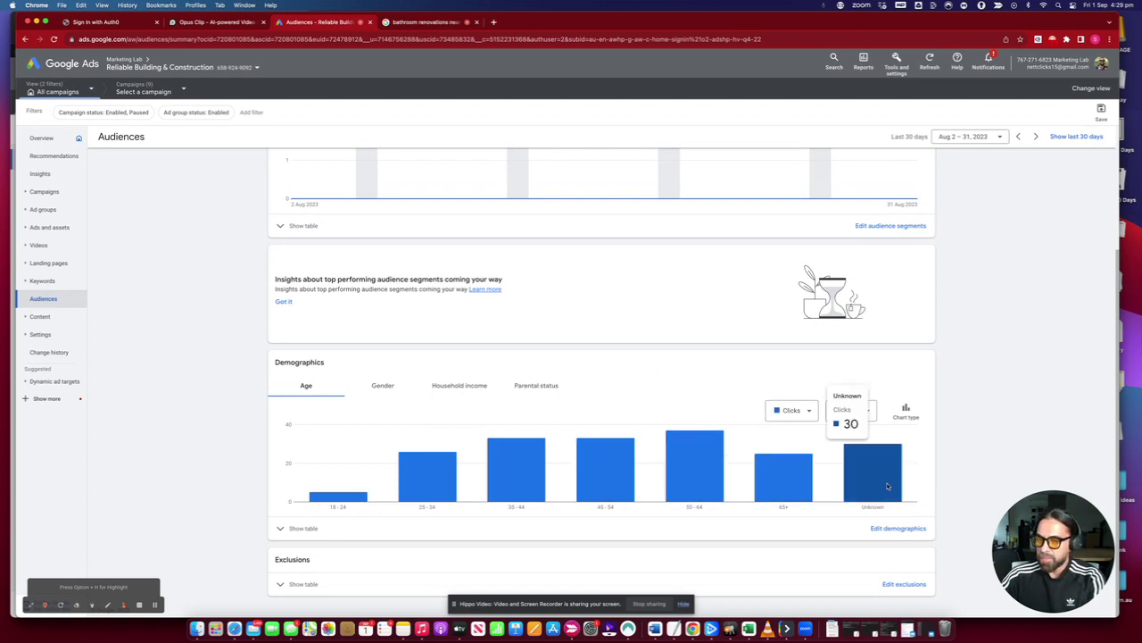
Step: Add Conversions as the second metric in the age demographics chart and compare it with clicks per age group
click(867, 410)
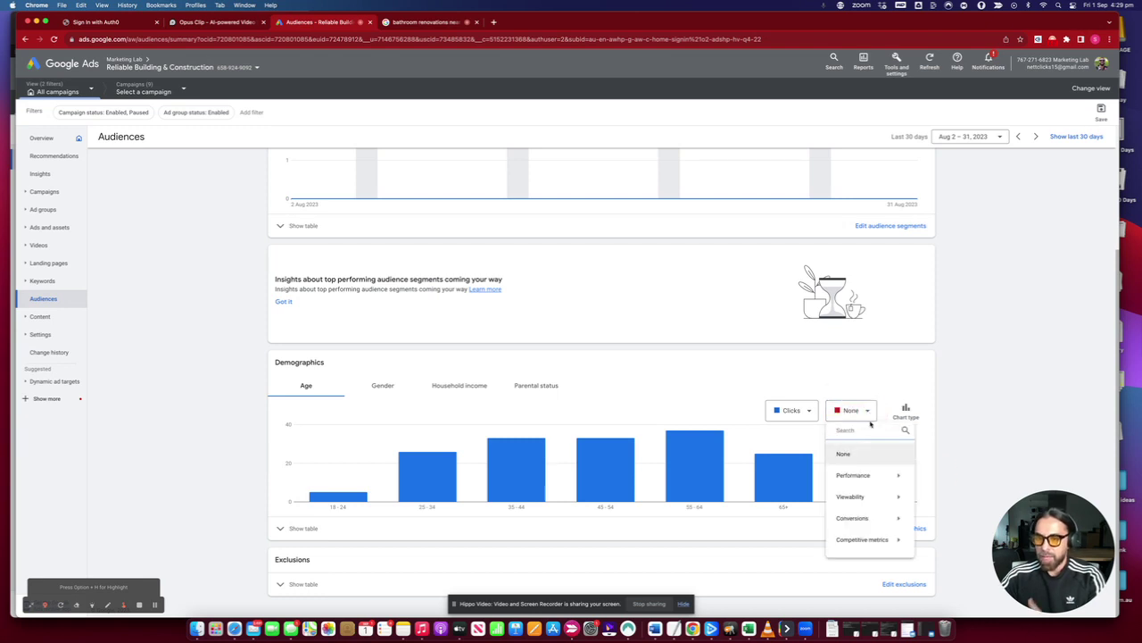
mouse_move(872, 520)
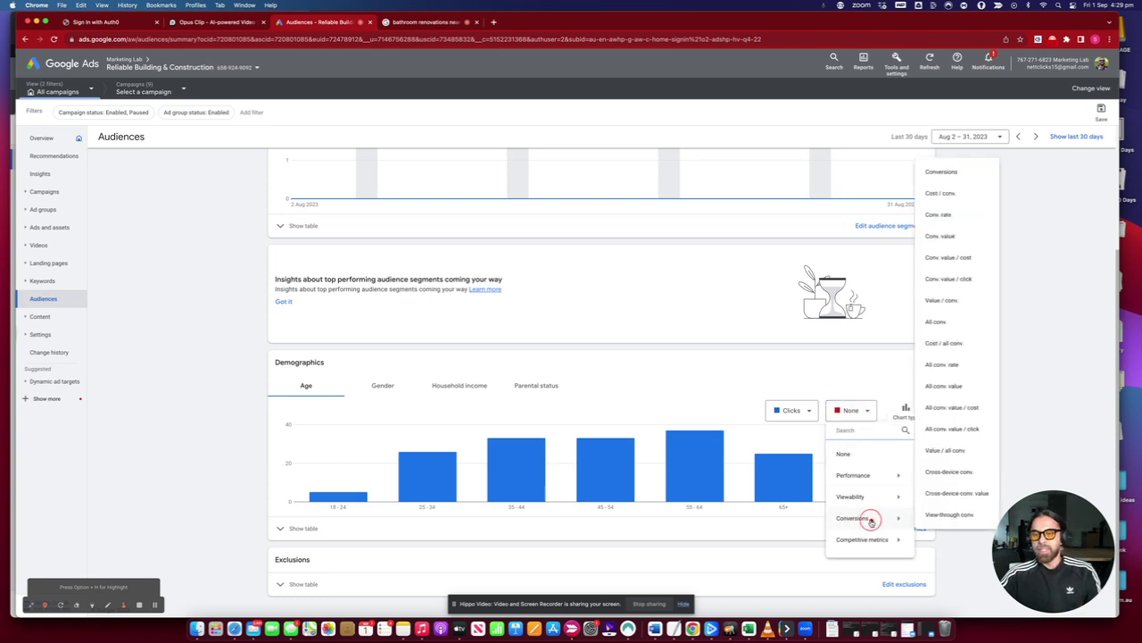
click(959, 174)
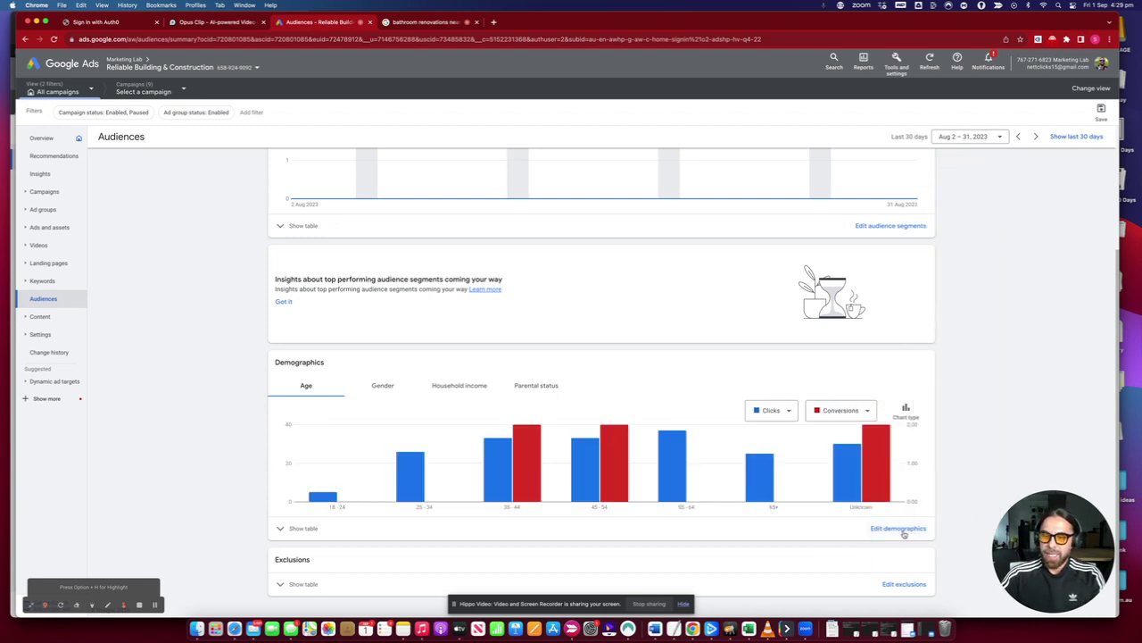
mouse_move(622, 496)
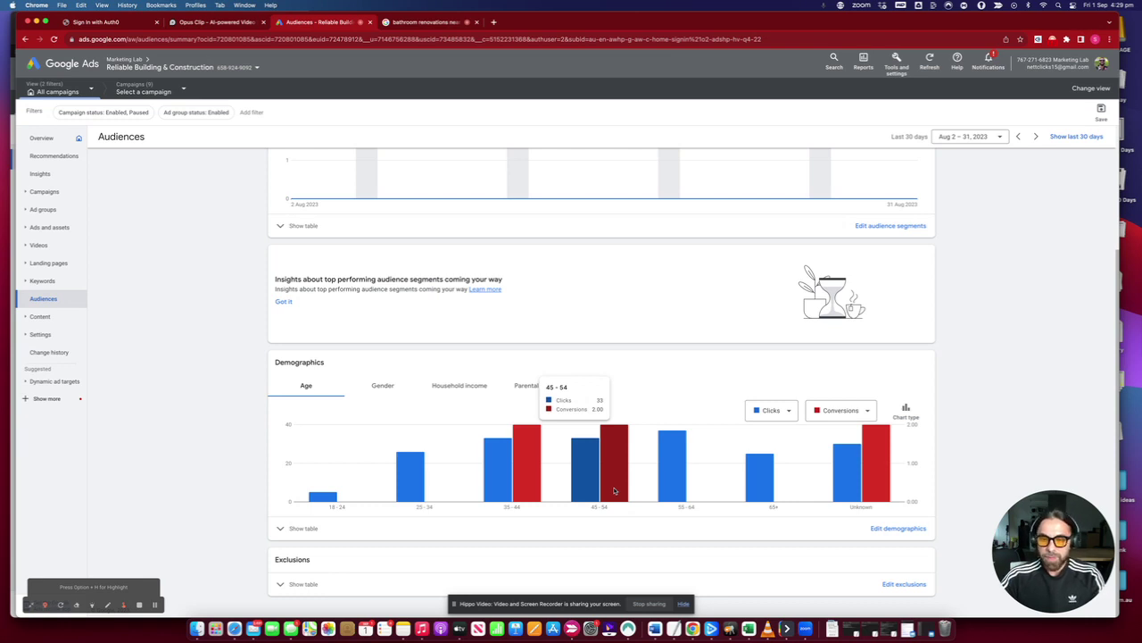
mouse_move(534, 486)
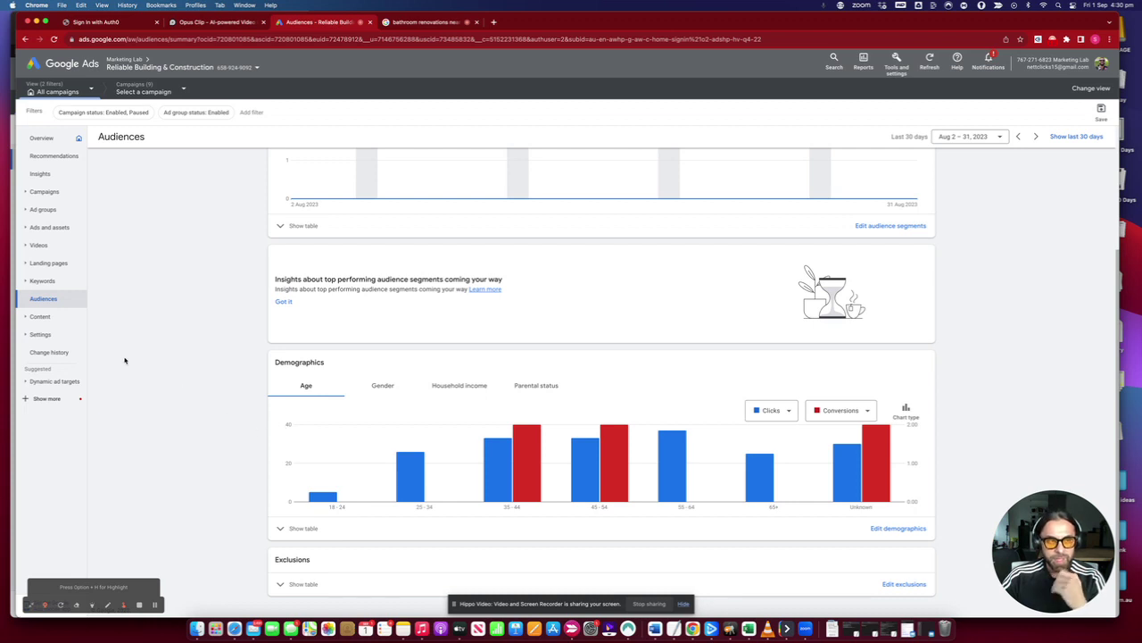
Step: Check the Content topics, return to the account overview and examine its recommendations, searches, keywords, demographics and day-and-hour cards
click(36, 317)
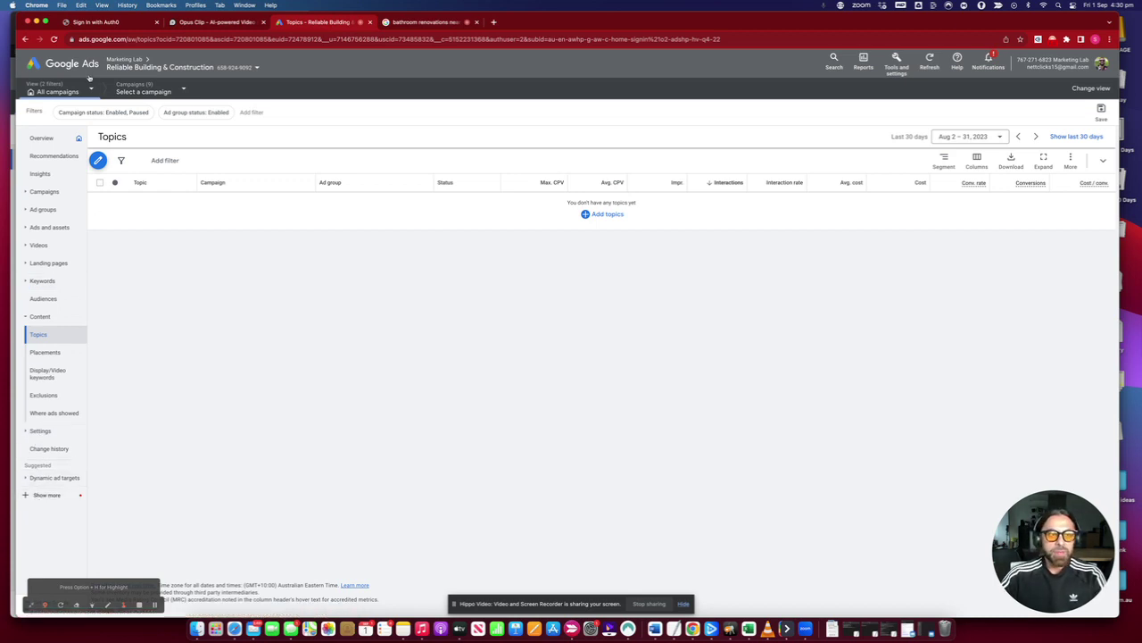
click(49, 139)
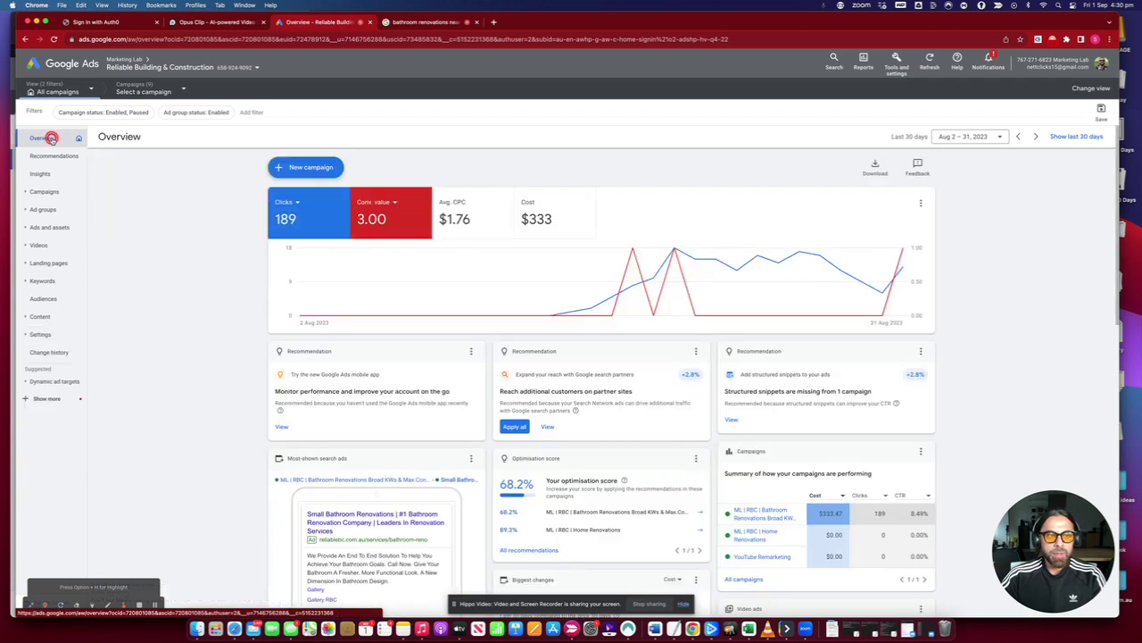
scroll(212, 355, down, 3)
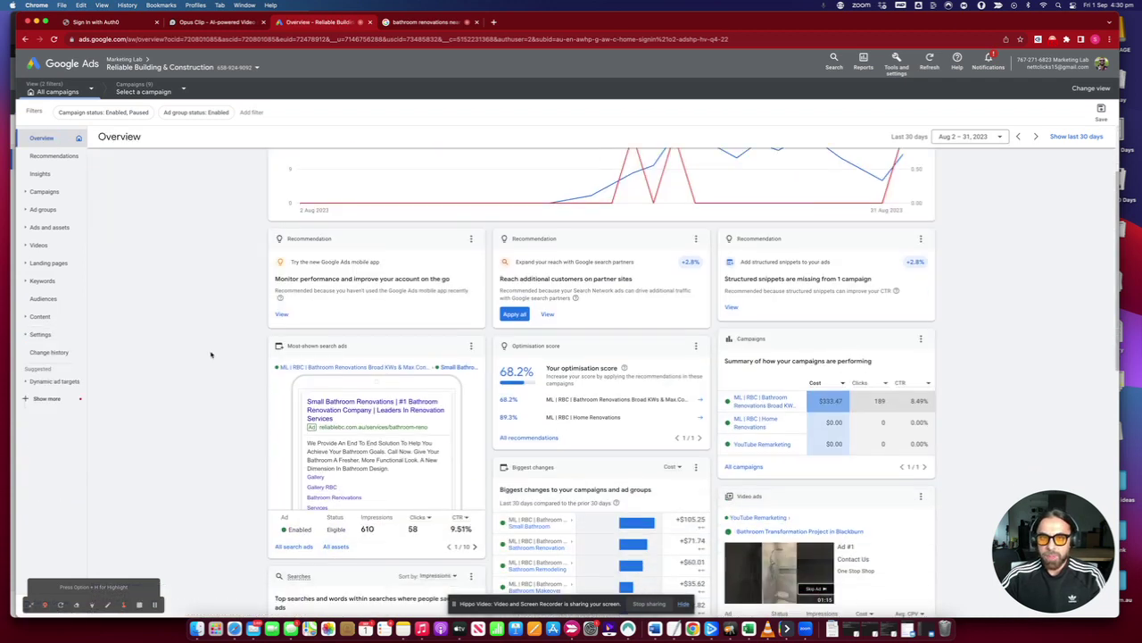
scroll(212, 354, up, 1)
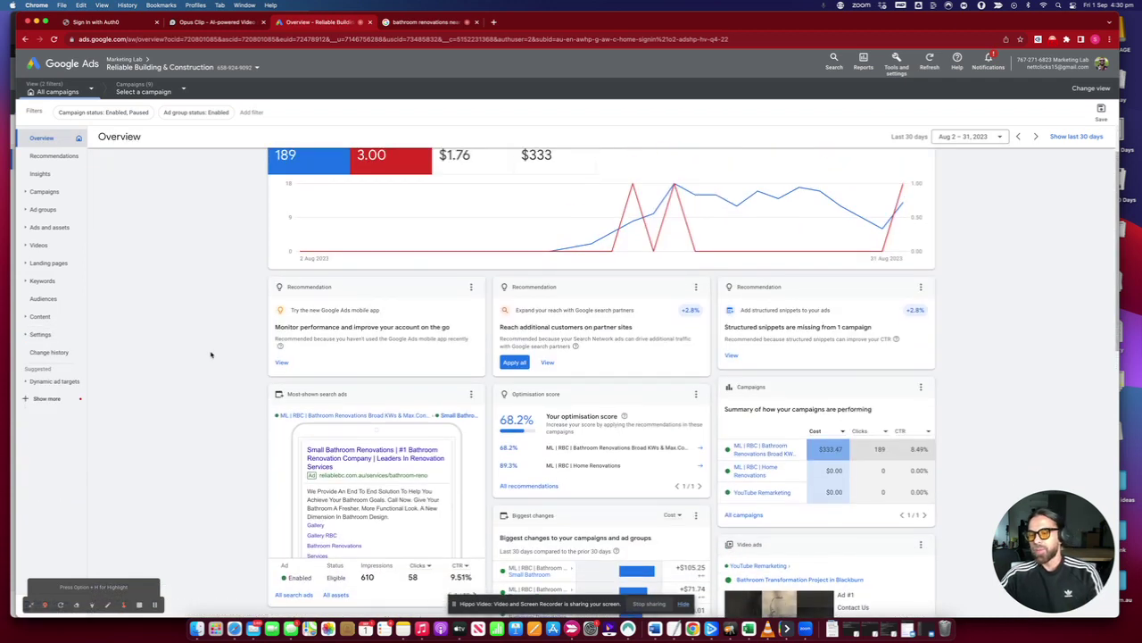
scroll(212, 355, down, 5)
scroll(212, 354, down, 4)
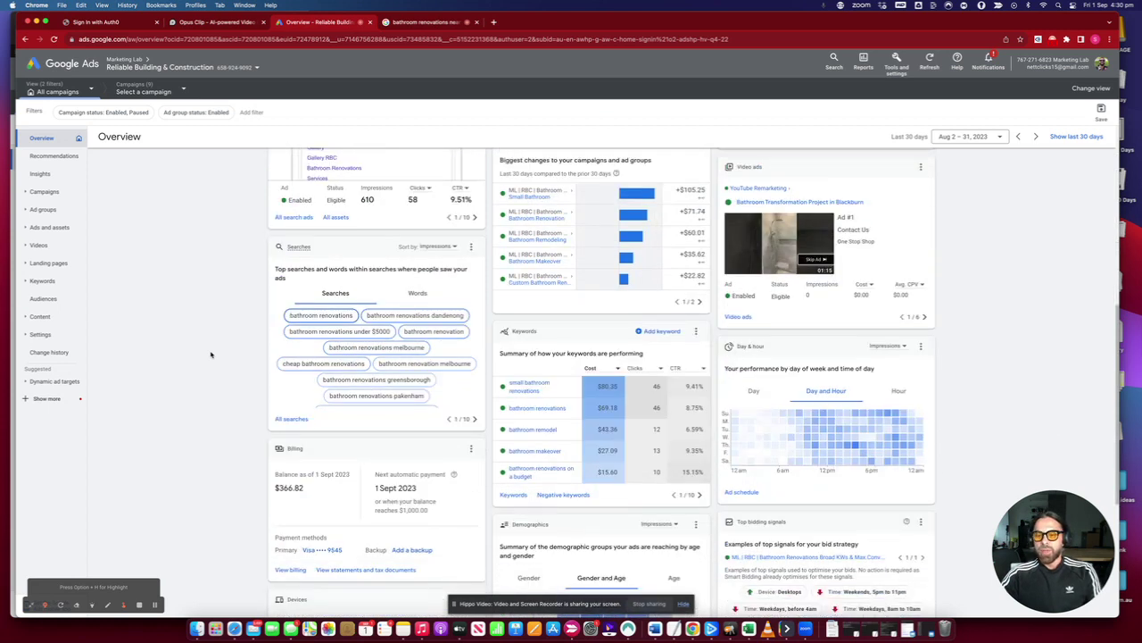
scroll(212, 355, down, 3)
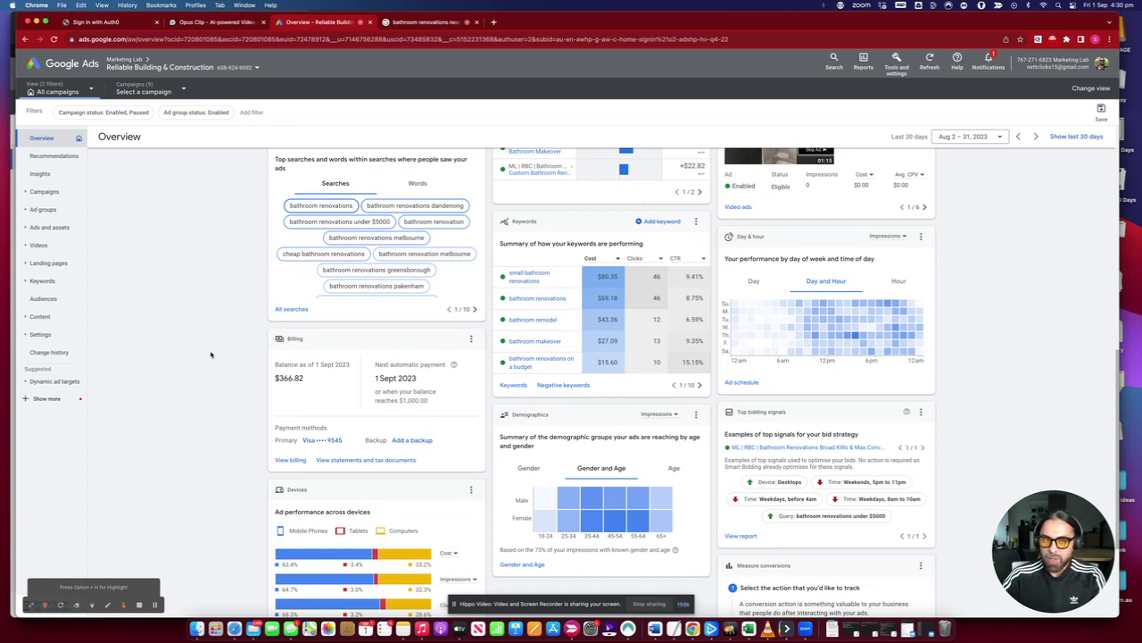
click(66, 382)
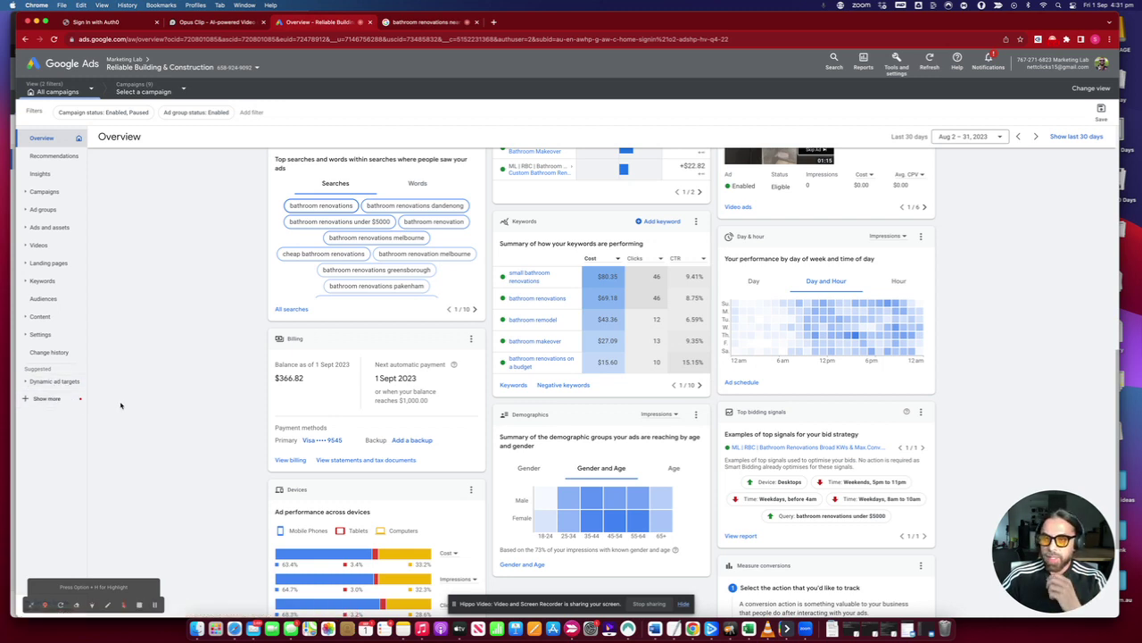
Step: Review the overview again from the performance chart down to the devices, top bidding signals and conversion measurement cards
scroll(142, 401, up, 3)
scroll(142, 401, up, 3)
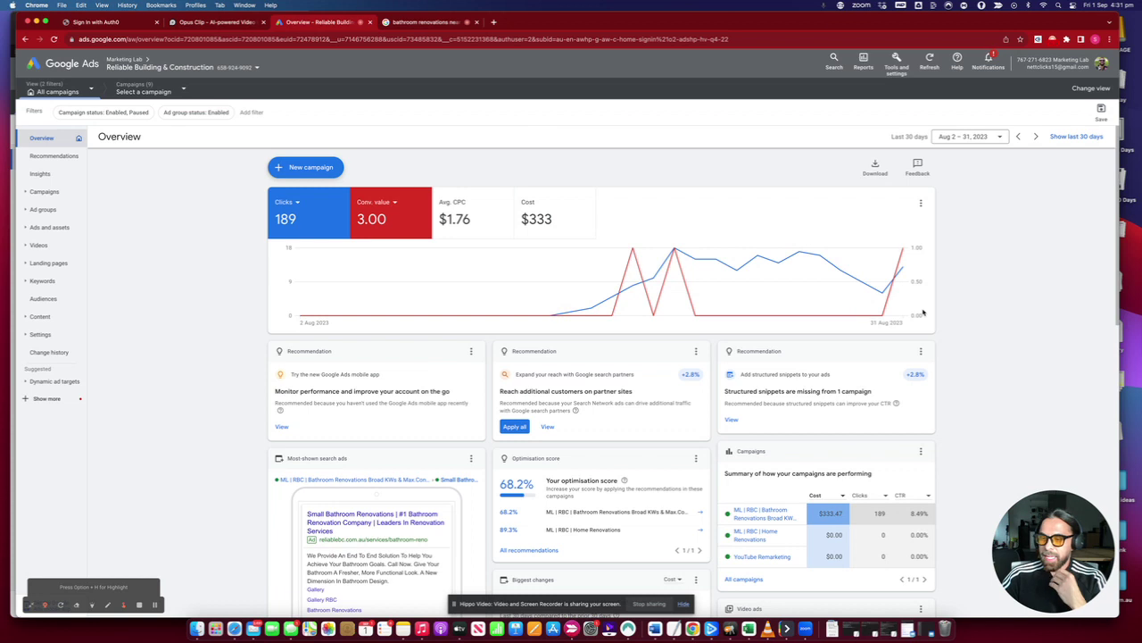
scroll(935, 316, down, 2)
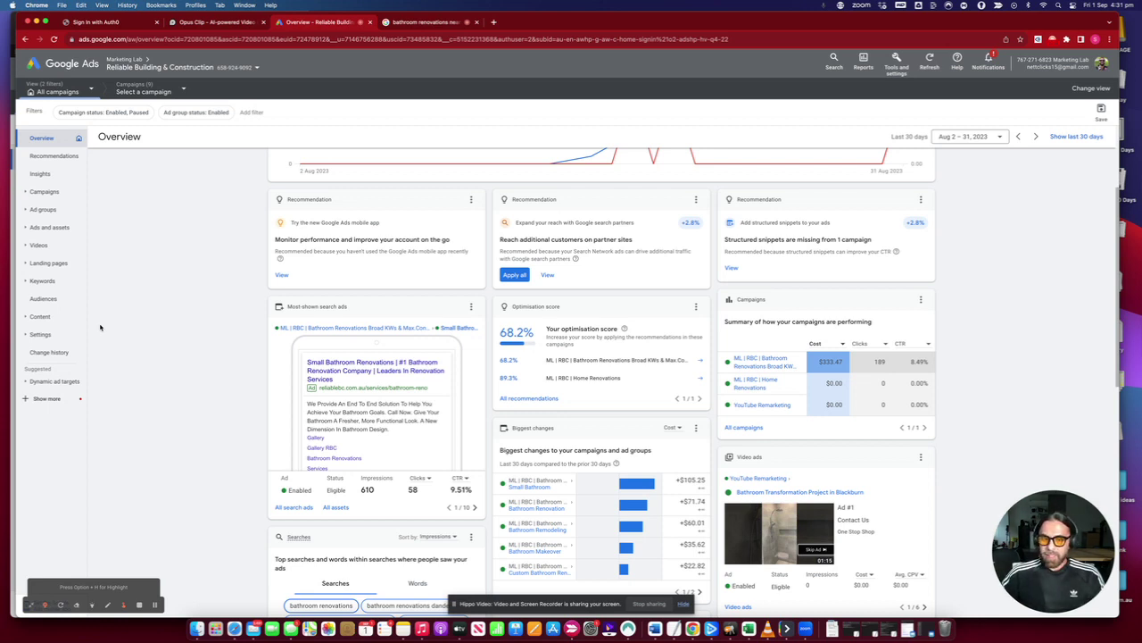
scroll(100, 327, down, 4)
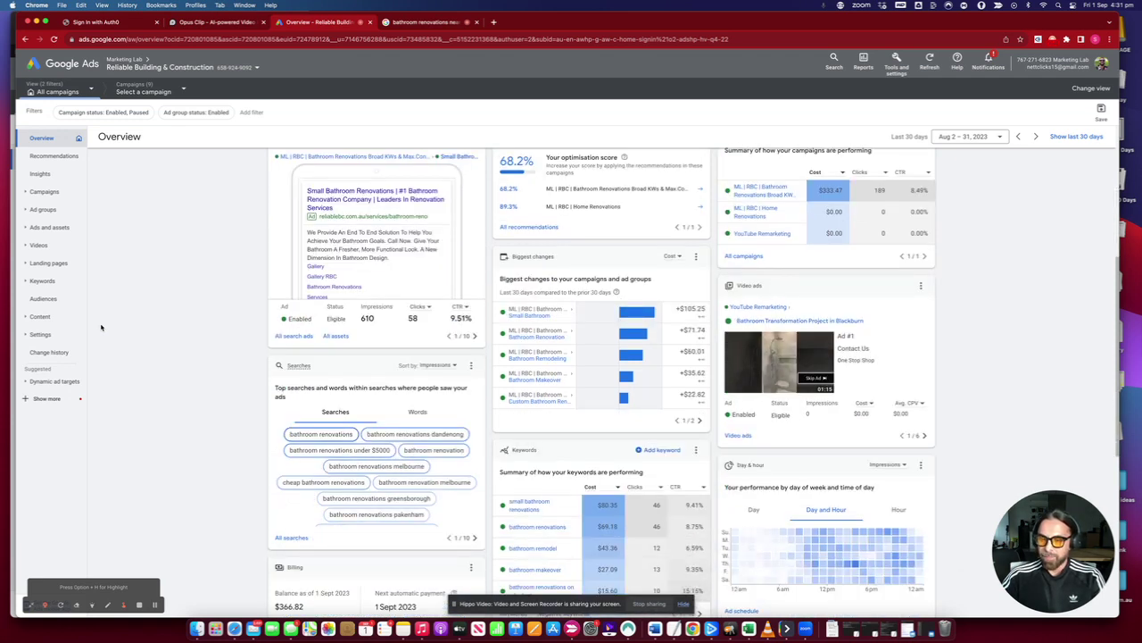
scroll(101, 328, down, 4)
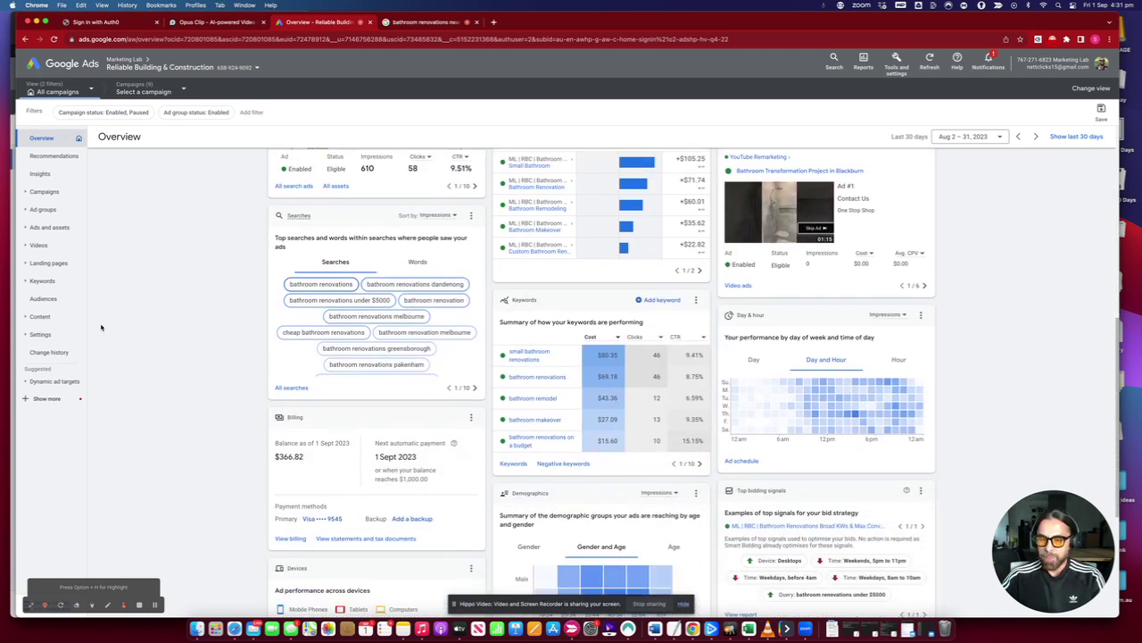
scroll(101, 327, down, 4)
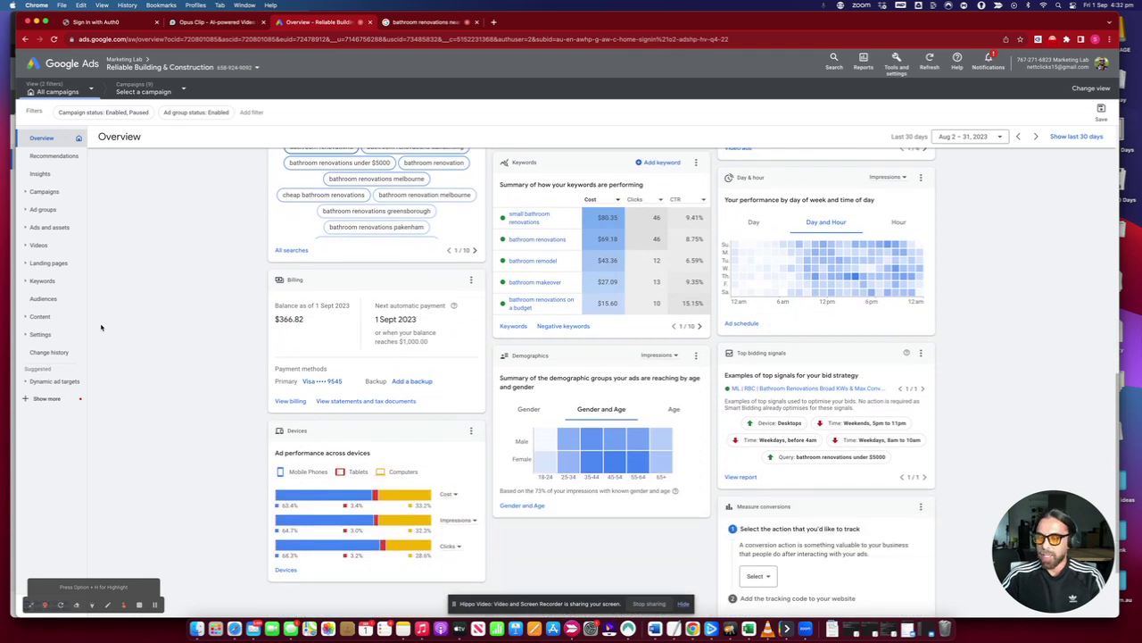
scroll(101, 328, down, 2)
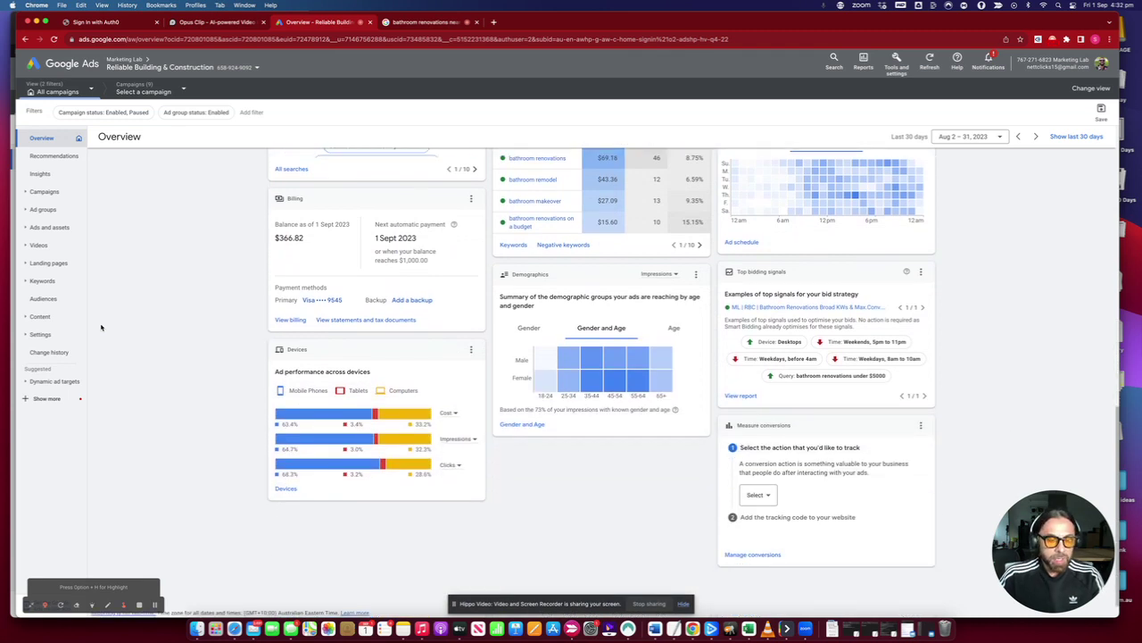